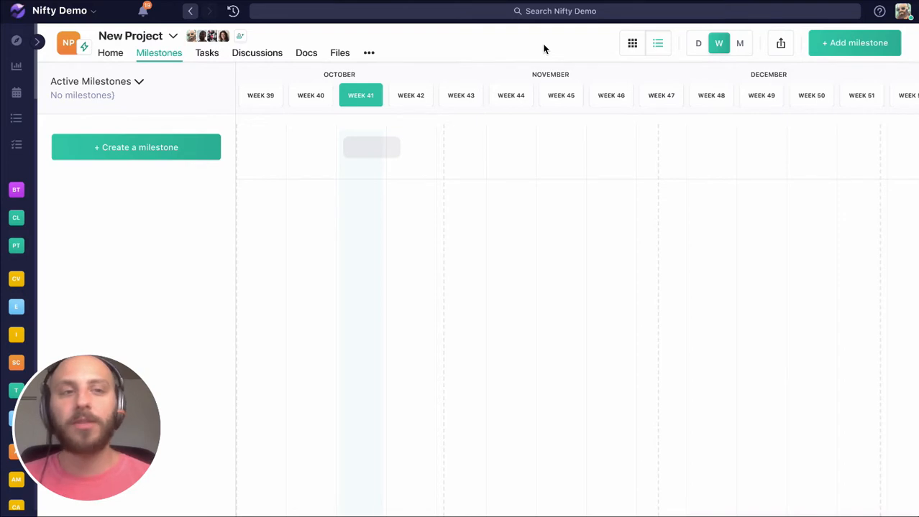
# Step: Create a milestone named "Client Onboarding" and extend its bar on the timeline to end on Oct 30
pyautogui.click(834, 45)
pyautogui.click(506, 136)
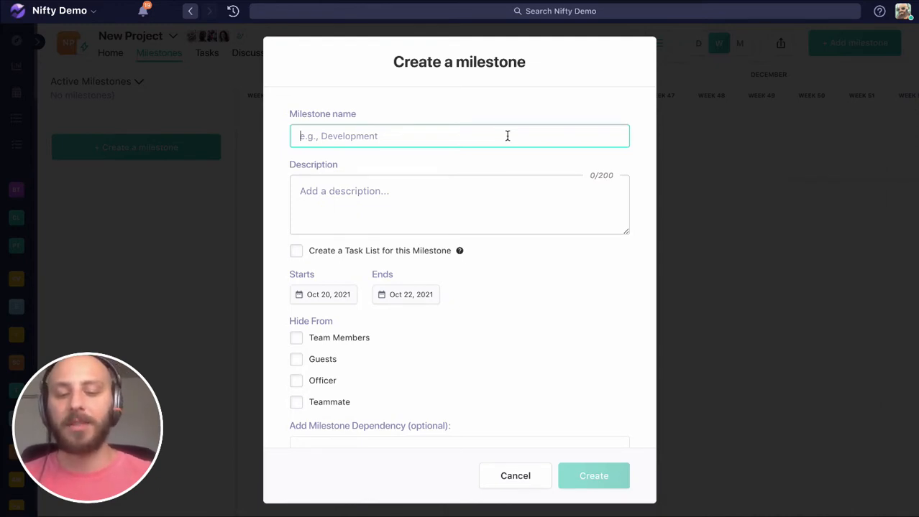
pyautogui.write('Cli')
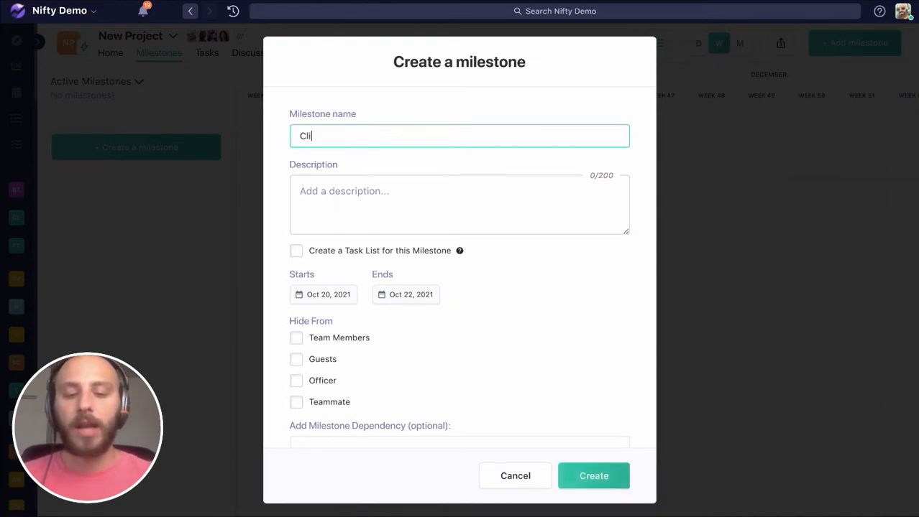
pyautogui.write('ent Onboarding')
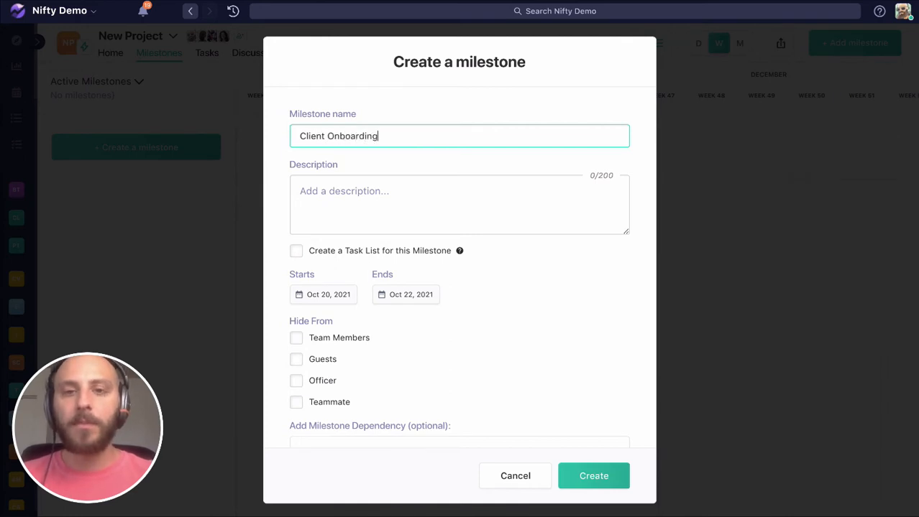
pyautogui.click(594, 476)
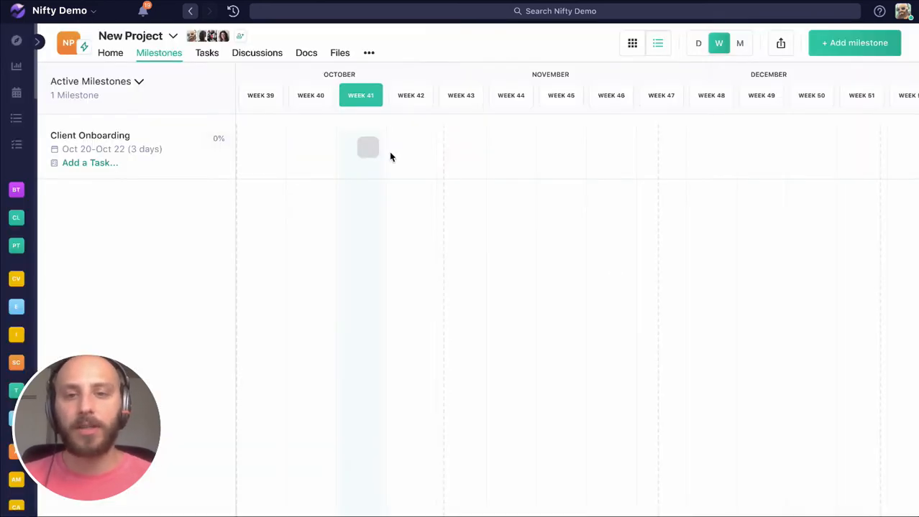
pyautogui.moveTo(377, 148); pyautogui.dragTo(414, 150)
# Step: Add the tasks "Kickoff Call" and "Information Architecture" to the Client Onboarding milestone and close its details
pyautogui.click(414, 150)
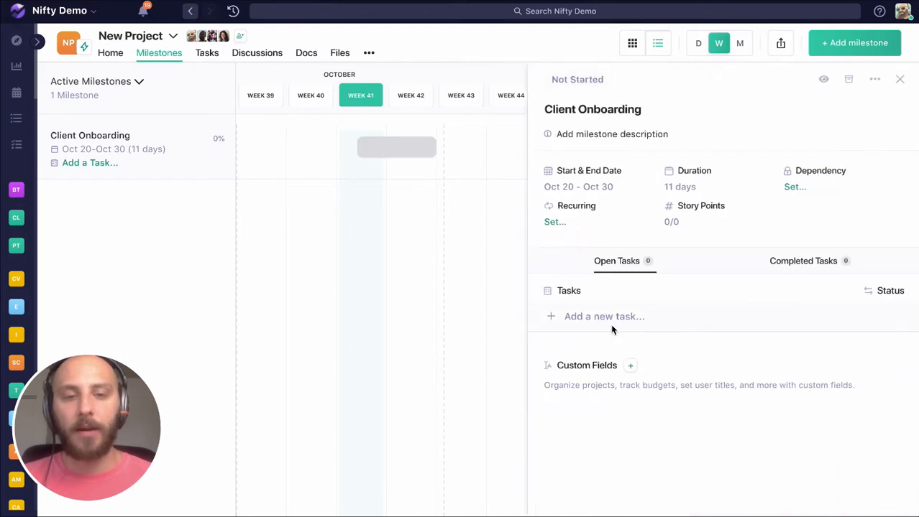
pyautogui.click(612, 323)
pyautogui.write('Kickoff Call')
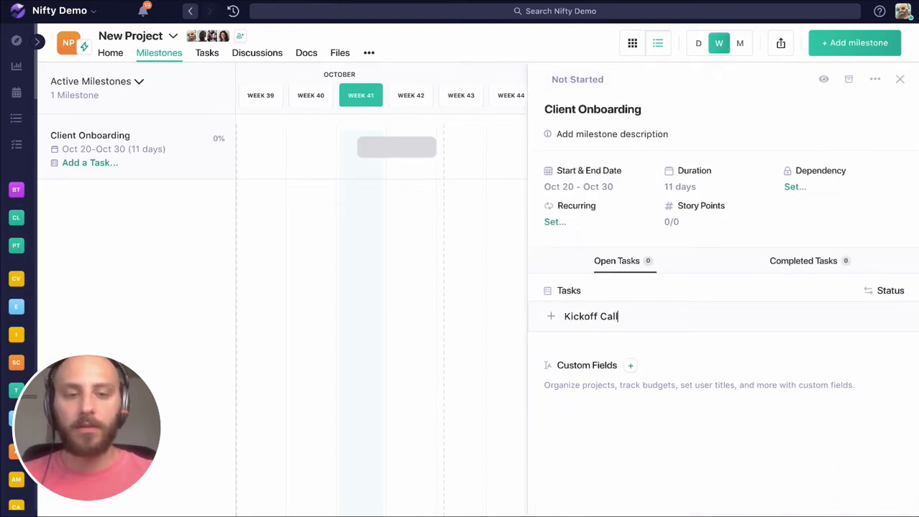
pyautogui.press('Return')
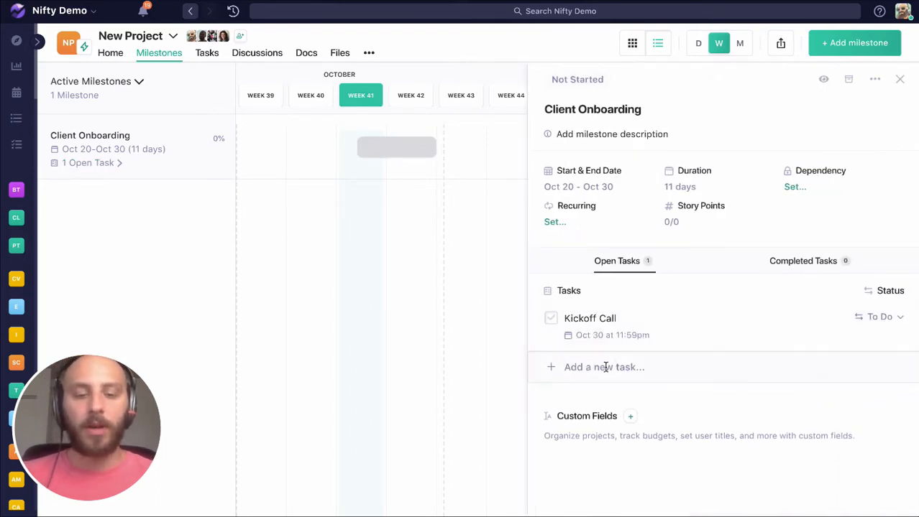
pyautogui.write('Informa')
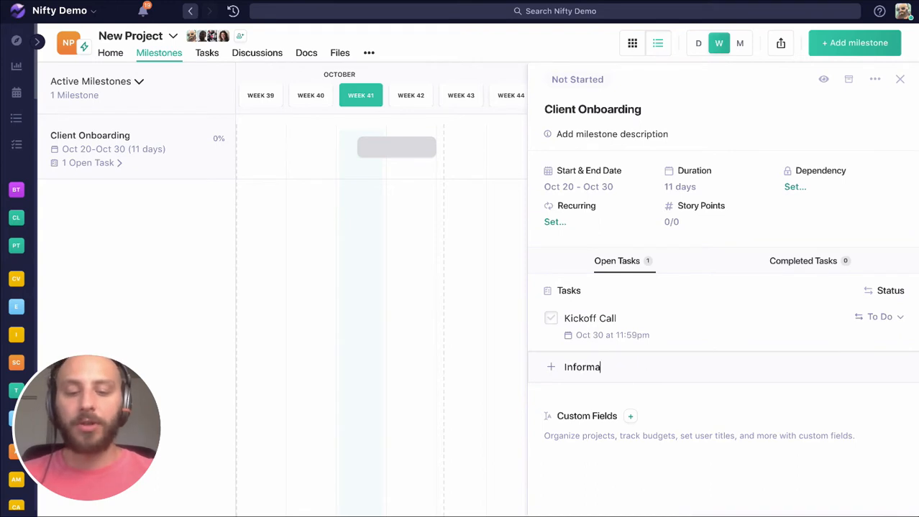
pyautogui.write('tion Architect')
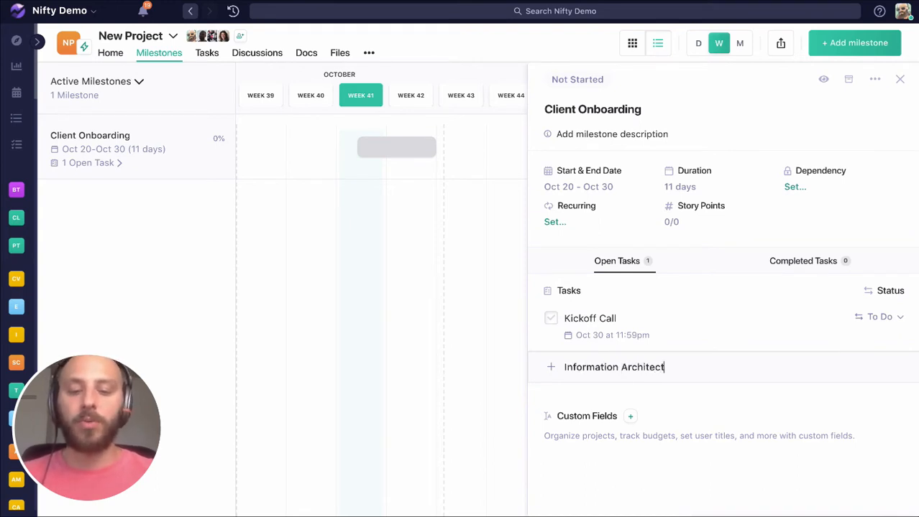
pyautogui.write('ure')
pyautogui.press('Return')
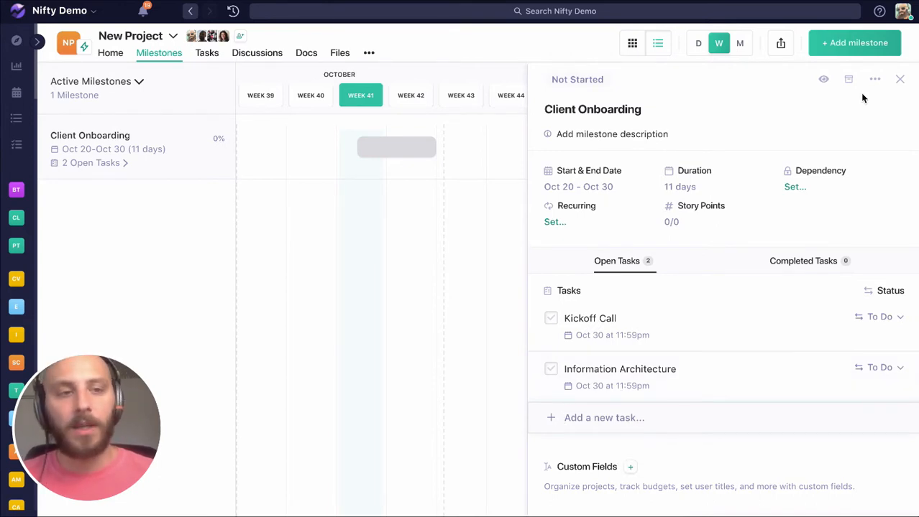
pyautogui.click(900, 80)
# Step: Create a milestone named "UX Design" and schedule it on the timeline from Oct 31 to Nov 10
pyautogui.click(853, 49)
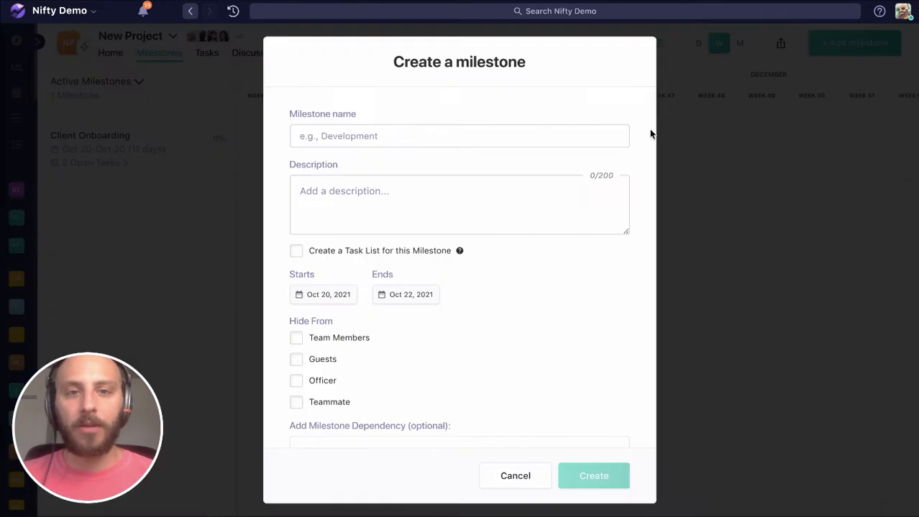
pyautogui.click(480, 138)
pyautogui.write('UX Design')
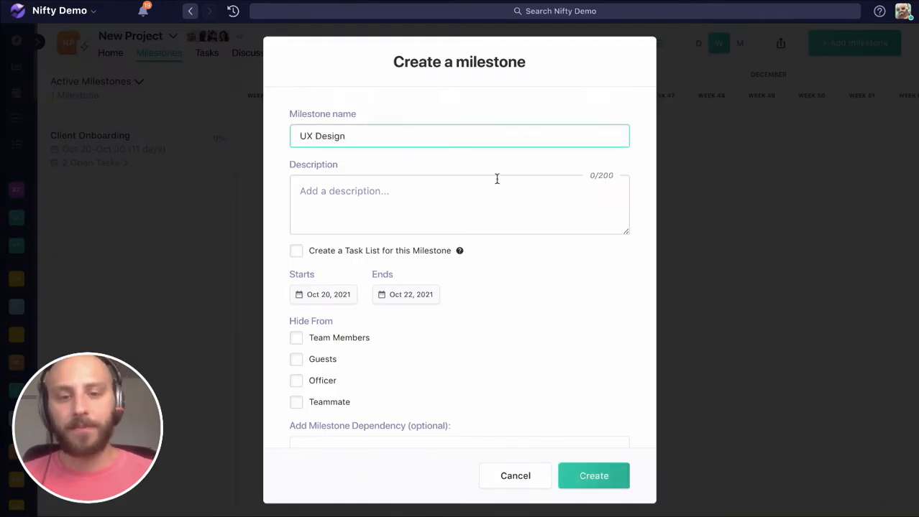
pyautogui.click(616, 480)
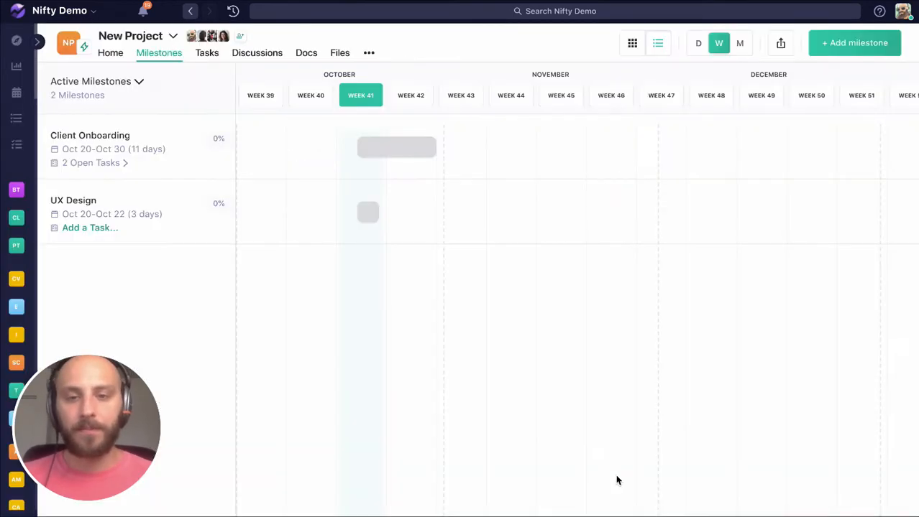
pyautogui.moveTo(376, 212); pyautogui.dragTo(472, 215)
# Step: Add the tasks "Homepage UX", "About us UX" and "Contact UX" to the UX Design milestone
pyautogui.click(577, 316)
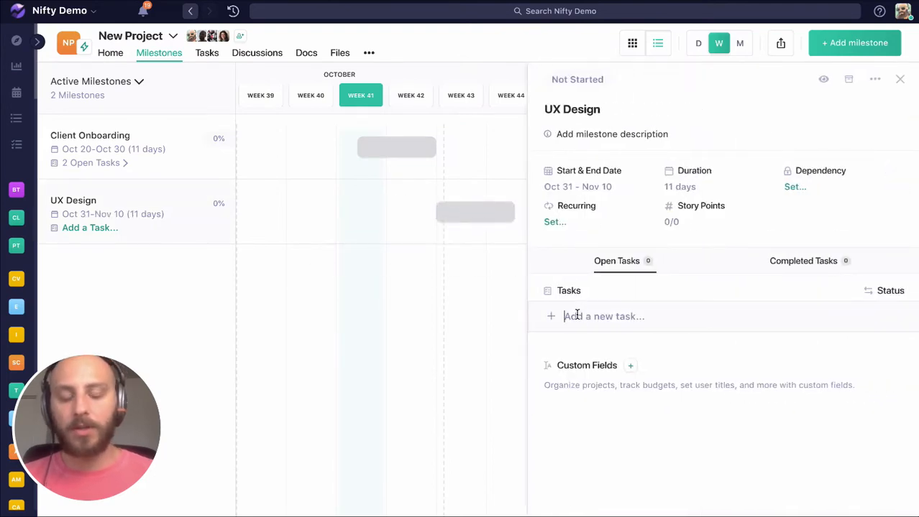
pyautogui.write('Homepage')
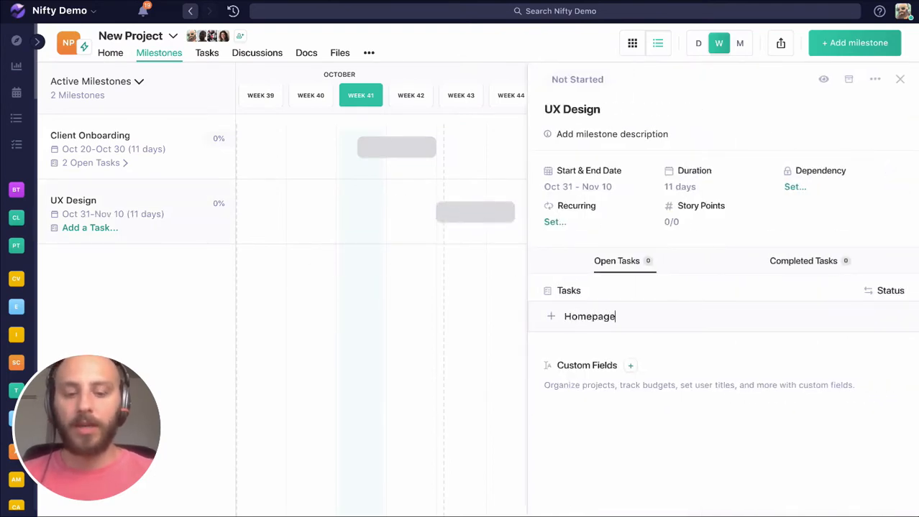
pyautogui.write(' UX')
pyautogui.press('Return')
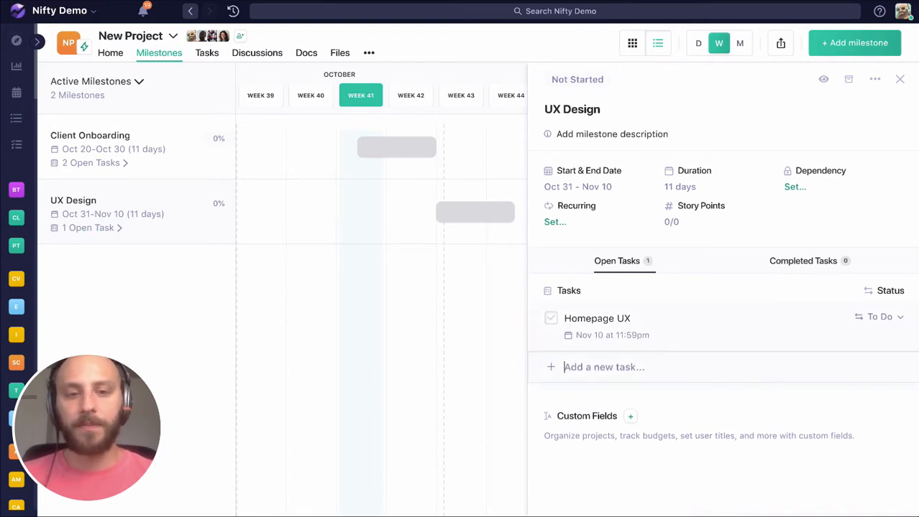
pyautogui.write('About us UX')
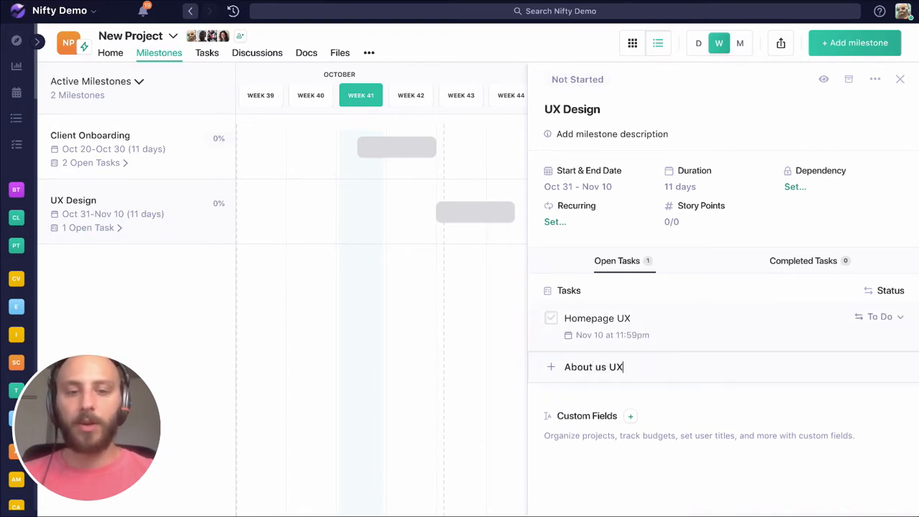
pyautogui.press('Return')
pyautogui.write('Cont')
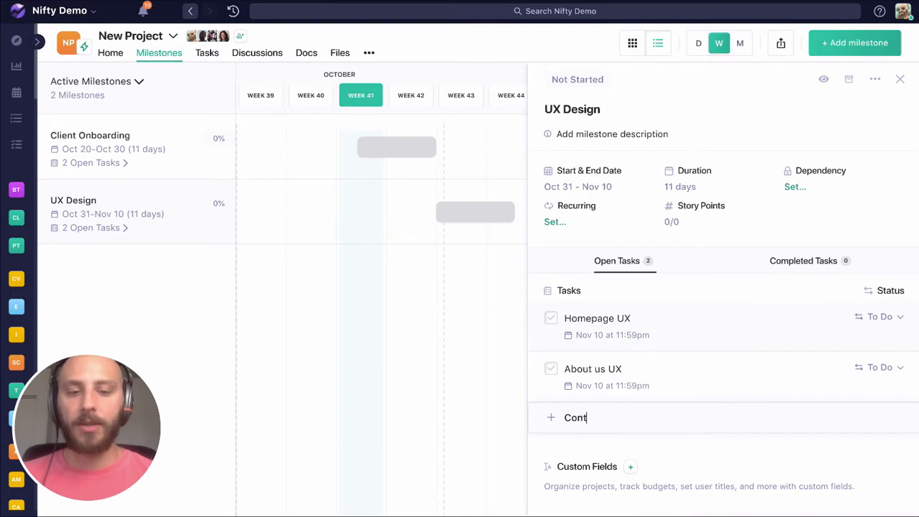
pyautogui.write('act UX')
pyautogui.press('Return')
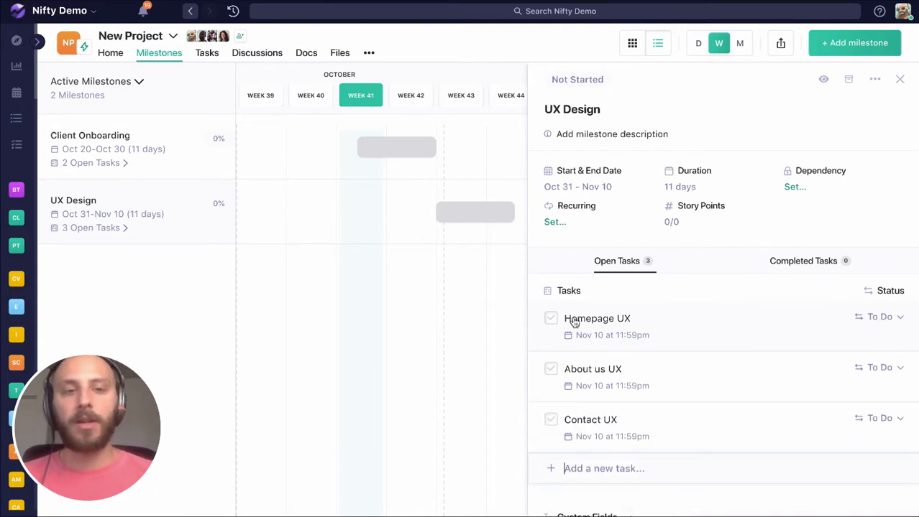
# Step: Make the UX Design milestone dependent on Client Onboarding and check its Homepage UX task before closing the details
pyautogui.click(797, 189)
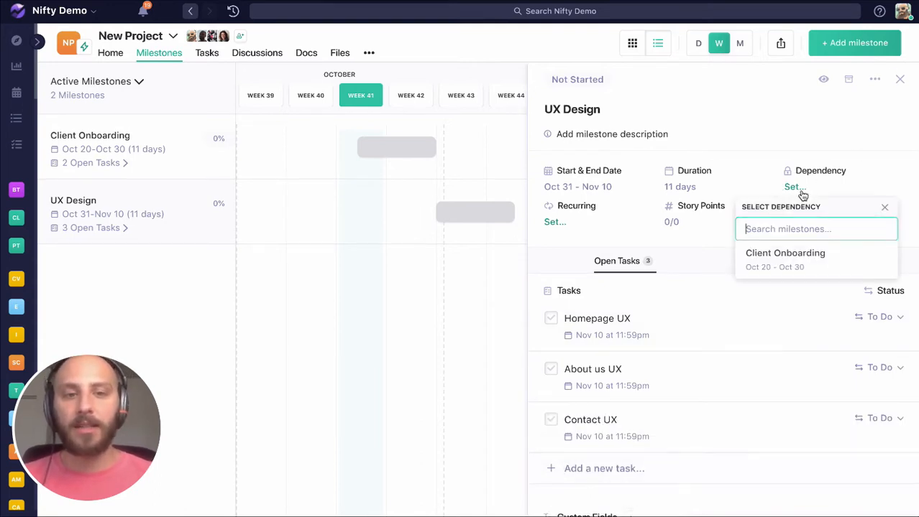
pyautogui.click(789, 255)
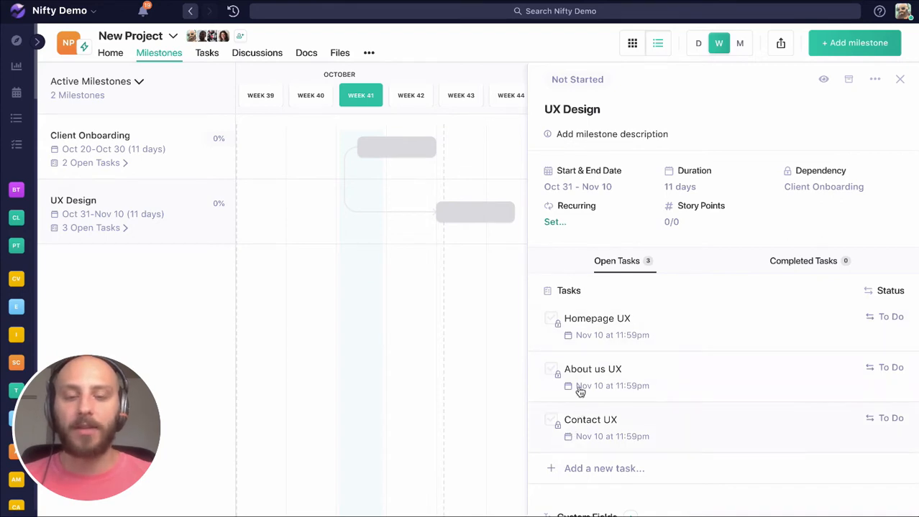
pyautogui.click(588, 325)
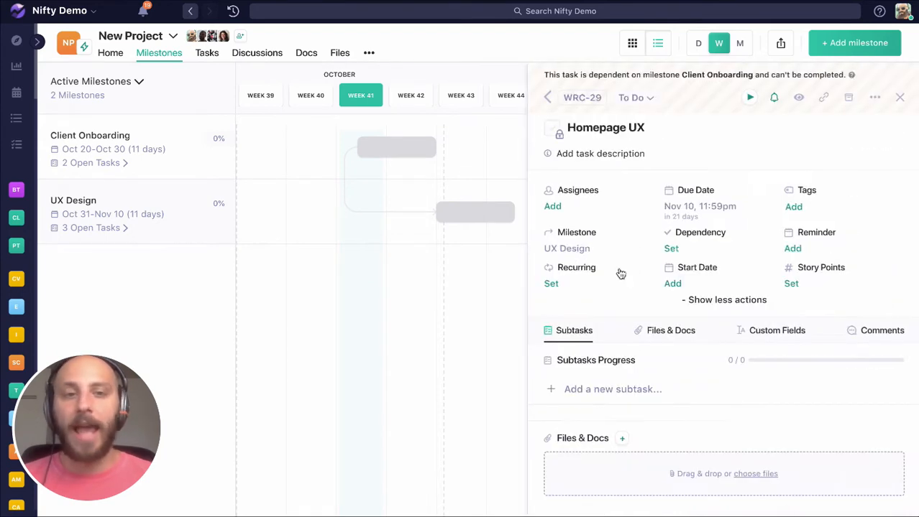
pyautogui.click(544, 99)
pyautogui.click(899, 79)
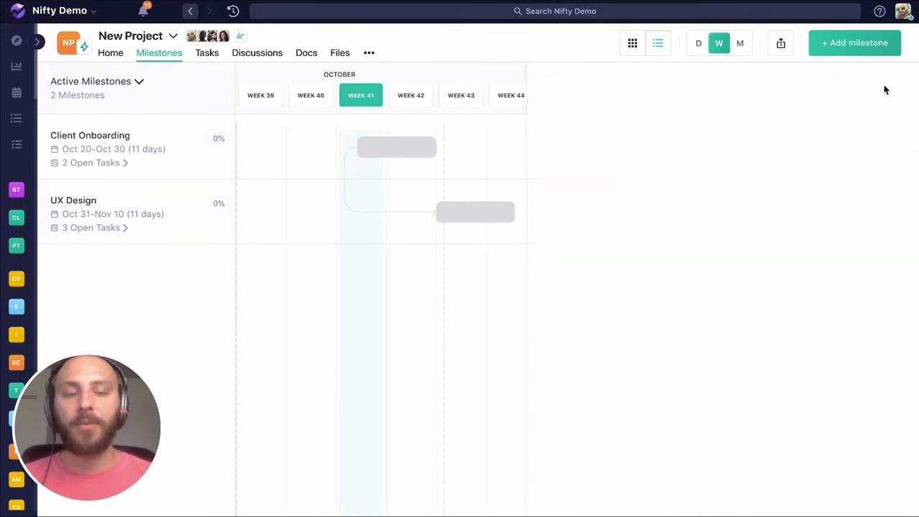
# Step: Reschedule the Client Onboarding milestone on the timeline to run from Oct 18 to Oct 29
pyautogui.moveTo(431, 147); pyautogui.dragTo(370, 152)
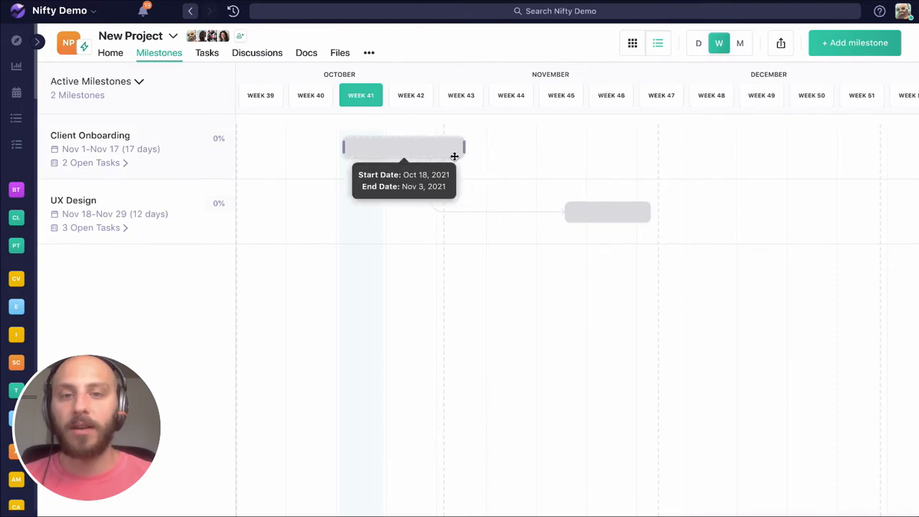
pyautogui.moveTo(463, 147); pyautogui.dragTo(427, 151)
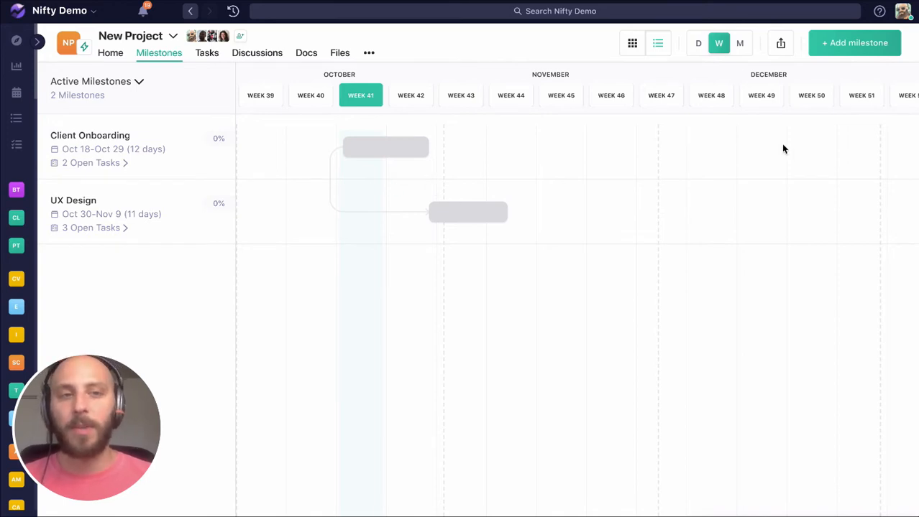
# Step: Create a milestone named "UI Design" without a dependency and schedule it on the timeline from Nov 10 to Nov 25
pyautogui.click(846, 41)
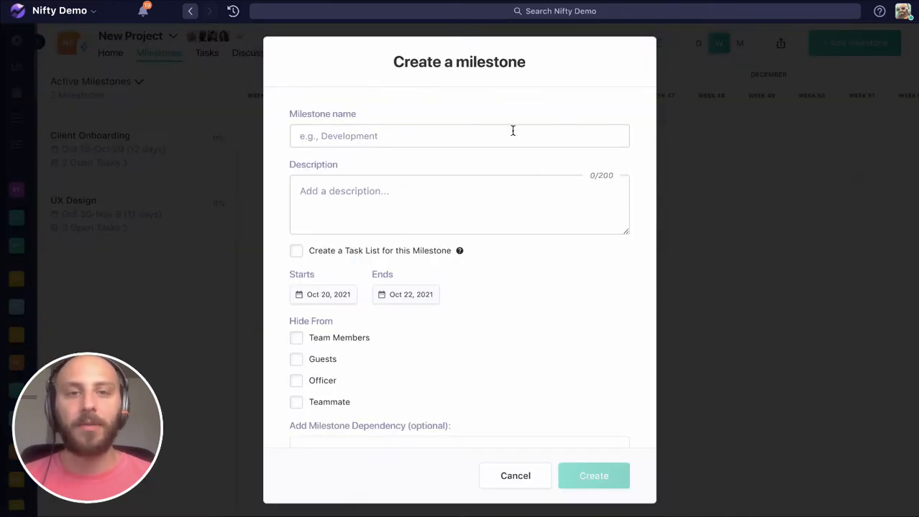
pyautogui.click(498, 134)
pyautogui.write('UI De')
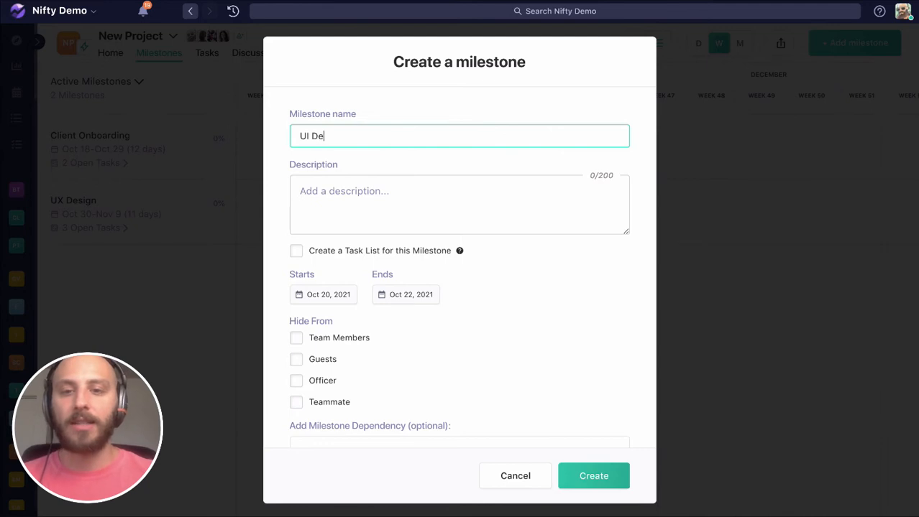
pyautogui.write('sign')
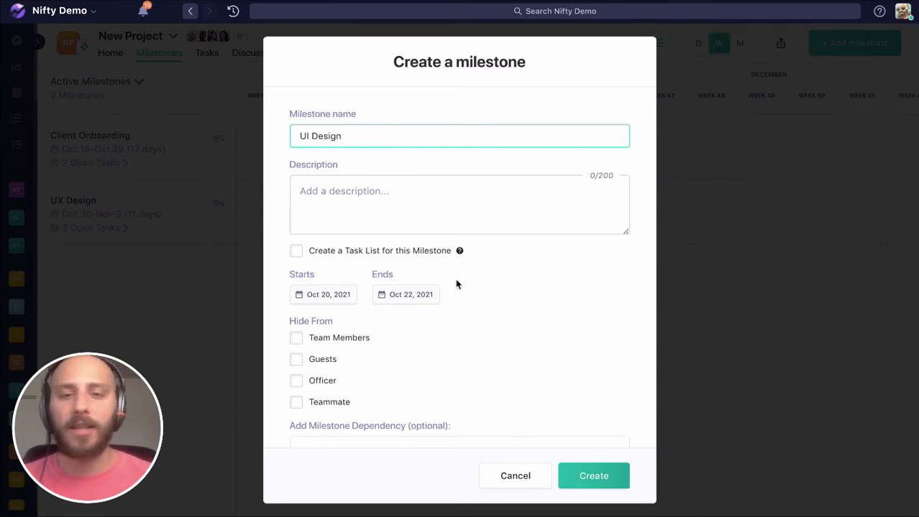
pyautogui.scroll(-1, 597, 356)
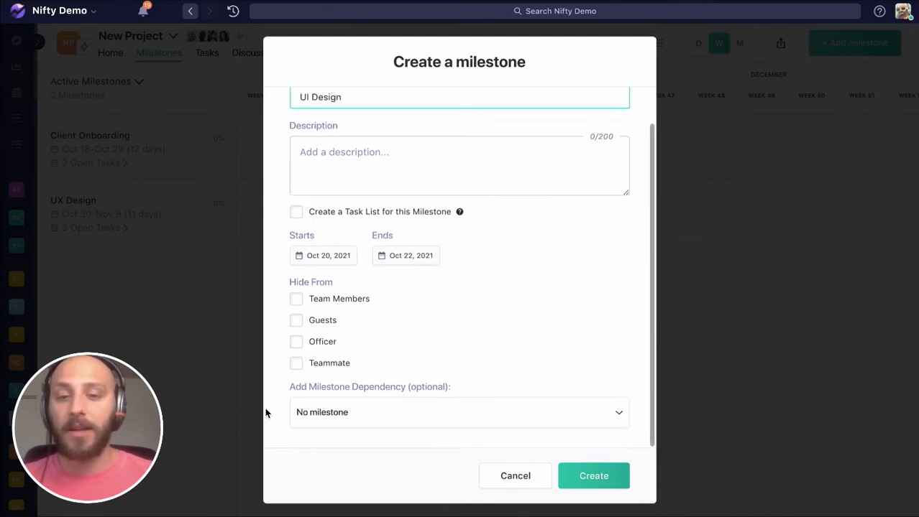
pyautogui.click(582, 475)
pyautogui.moveTo(368, 212); pyautogui.dragTo(514, 217)
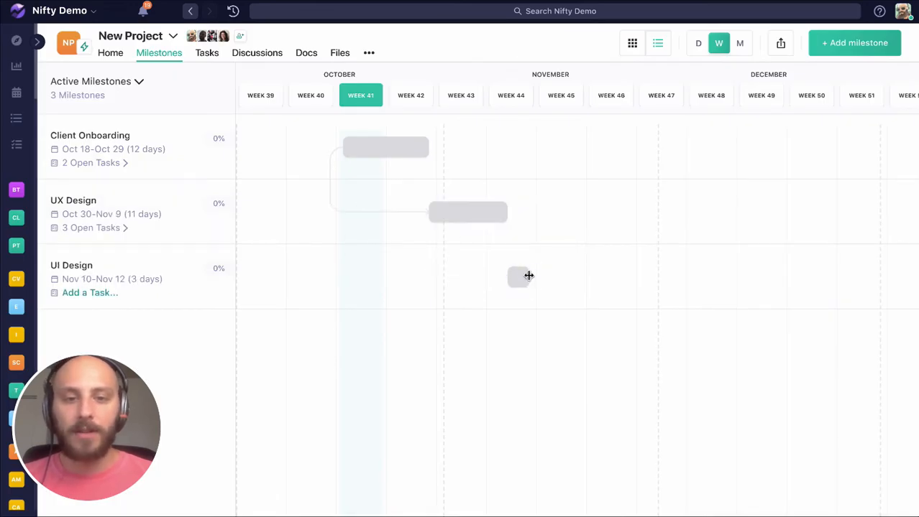
pyautogui.moveTo(529, 274); pyautogui.dragTo(622, 283)
# Step: Open the UI Design milestone's details and add a task named "Homepage UI"
pyautogui.click(556, 278)
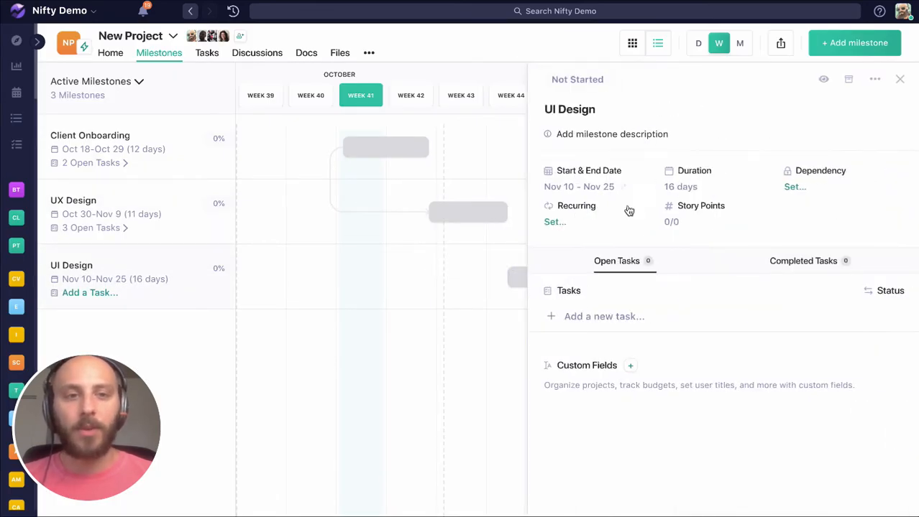
pyautogui.click(584, 317)
pyautogui.write('Homepag')
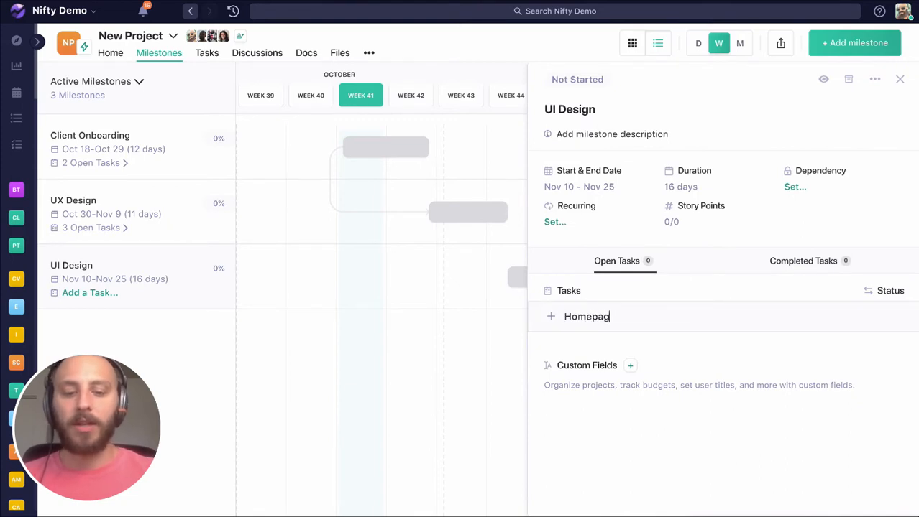
pyautogui.write('e UI')
pyautogui.press('Return')
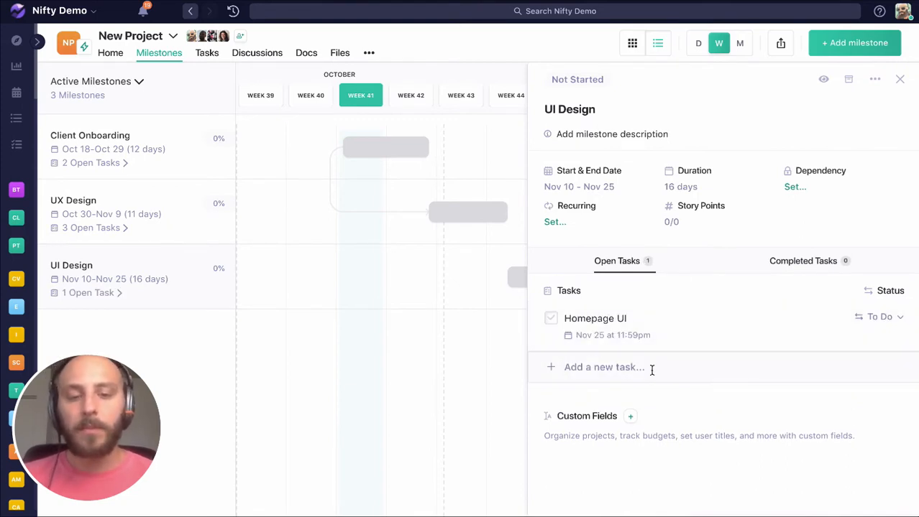
# Step: Add the tasks "About us UI" and "Contact UI" to the UI Design milestone
pyautogui.write('Abous us ')
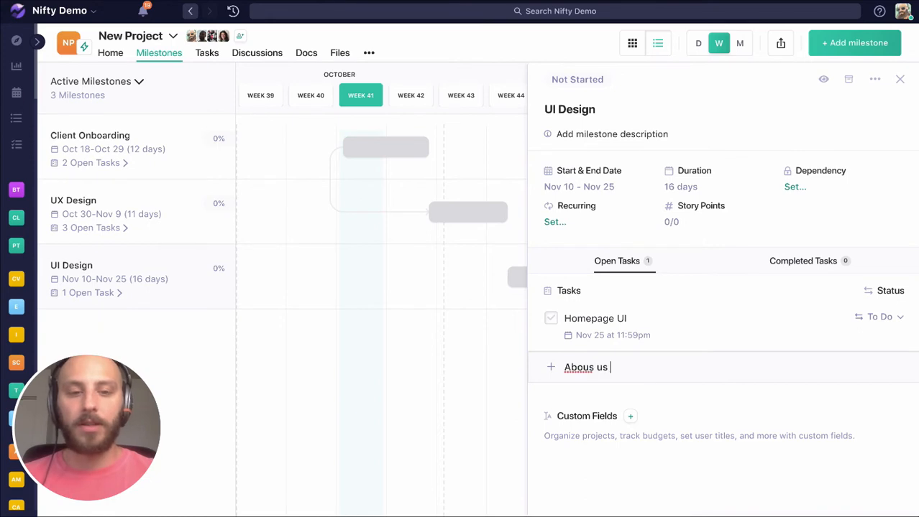
pyautogui.write('UI')
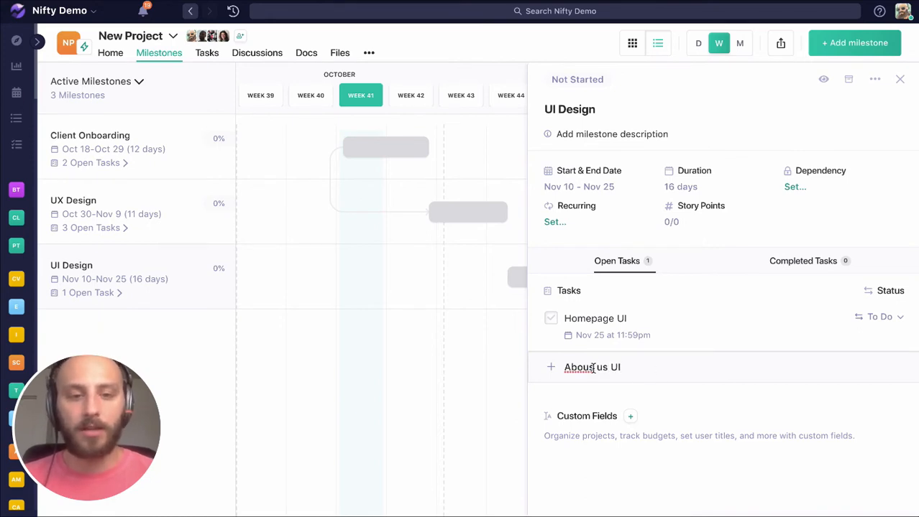
pyautogui.click(592, 368)
pyautogui.press('BackSpace')
pyautogui.write('t')
pyautogui.press('Return')
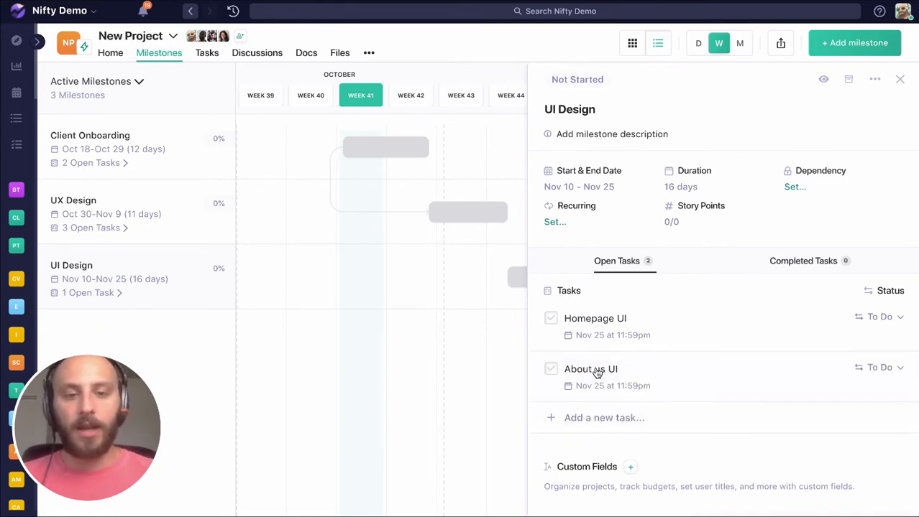
pyautogui.click(586, 415)
pyautogui.write('Contact UI')
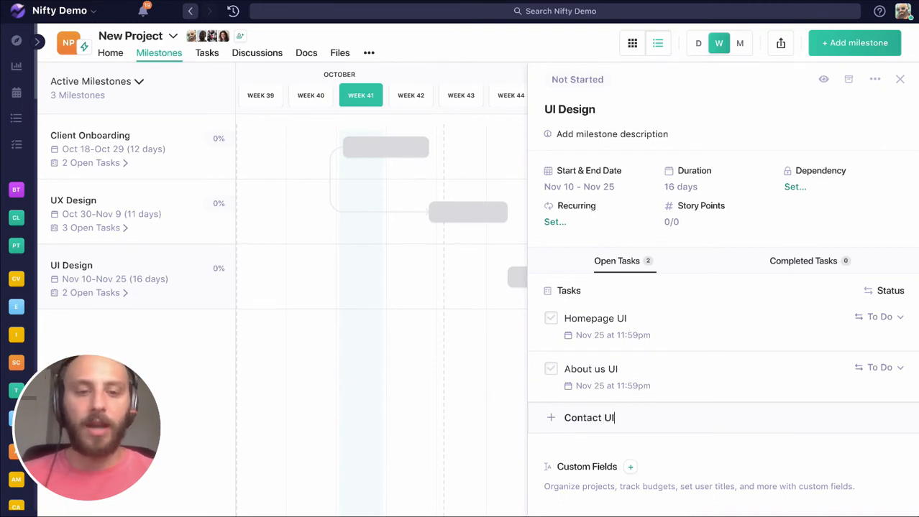
pyautogui.press('Return')
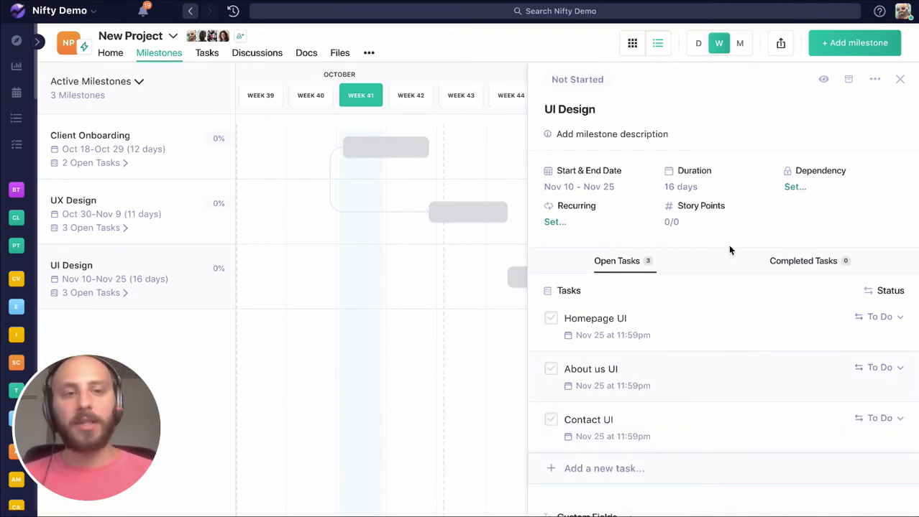
# Step: Make the UI Design milestone dependent on UX Design and close its details
pyautogui.click(792, 187)
pyautogui.click(806, 293)
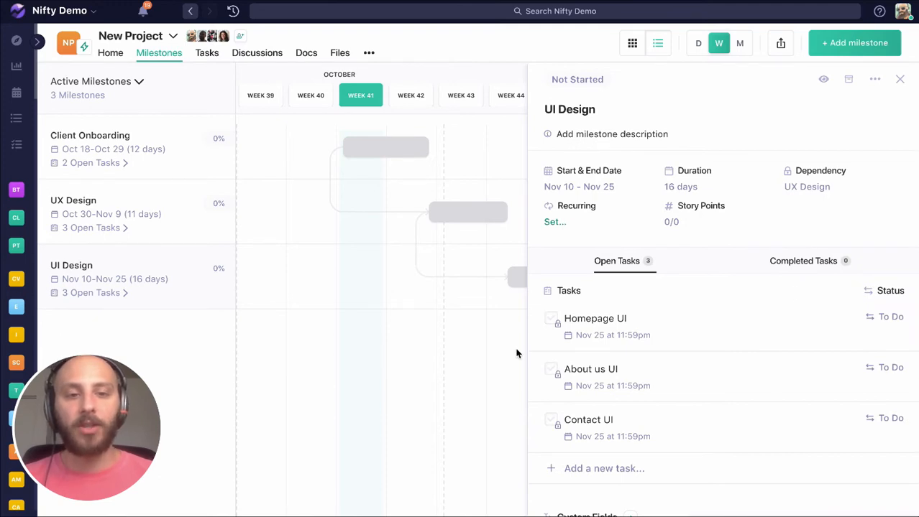
pyautogui.click(899, 79)
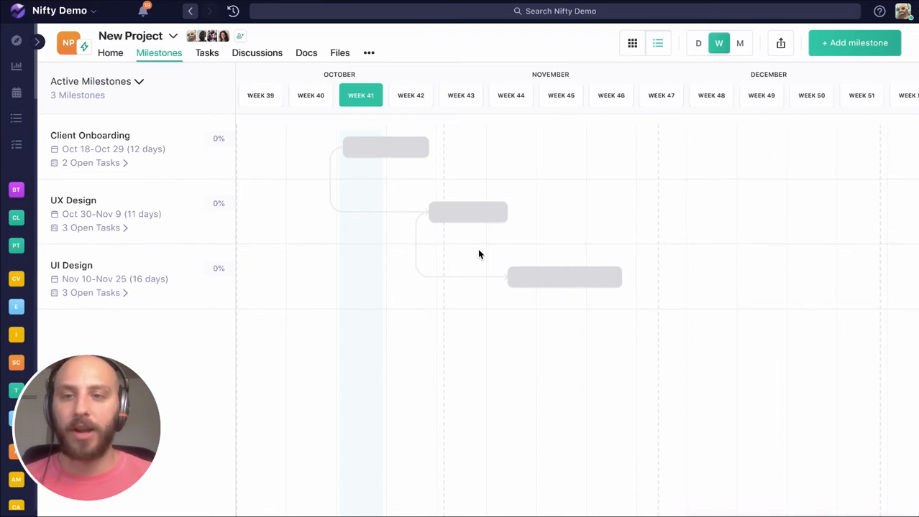
# Step: Review the details and tasks of the Client Onboarding, UX Design and UI Design milestones, closing the details at the end
pyautogui.click(371, 146)
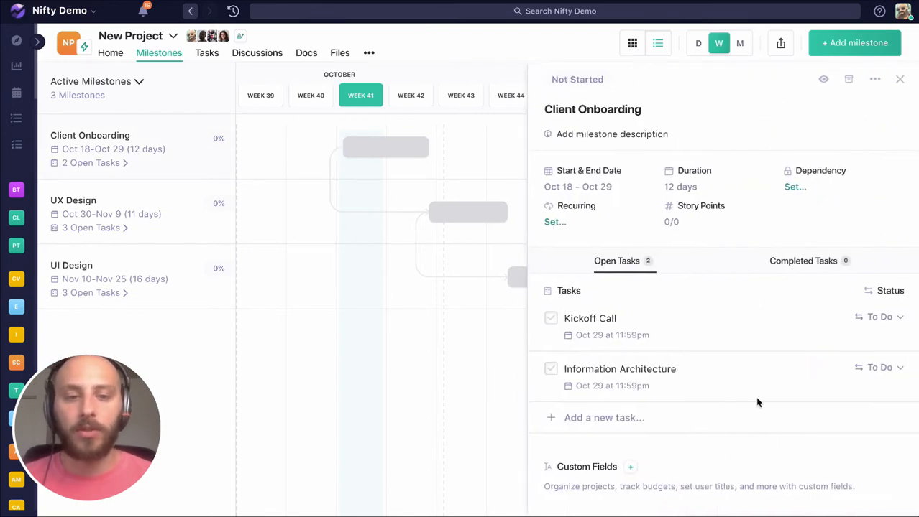
pyautogui.click(454, 212)
pyautogui.hscroll(4, 492, 301)
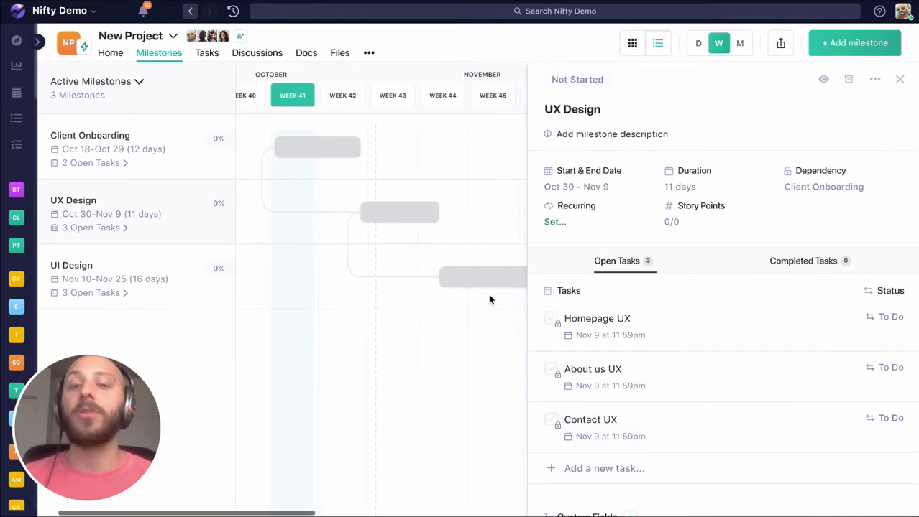
pyautogui.click(448, 276)
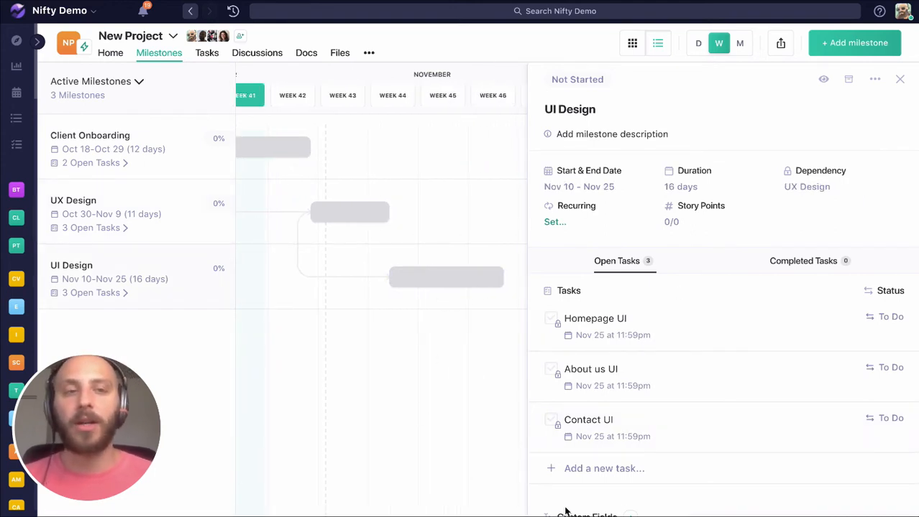
pyautogui.rightClick(882, 82)
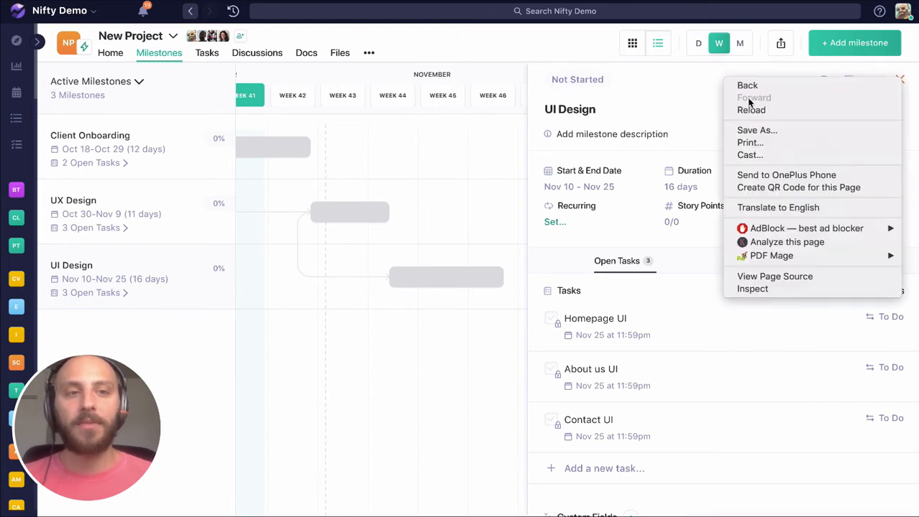
pyautogui.click(734, 79)
pyautogui.rightClick(898, 82)
pyautogui.click(902, 81)
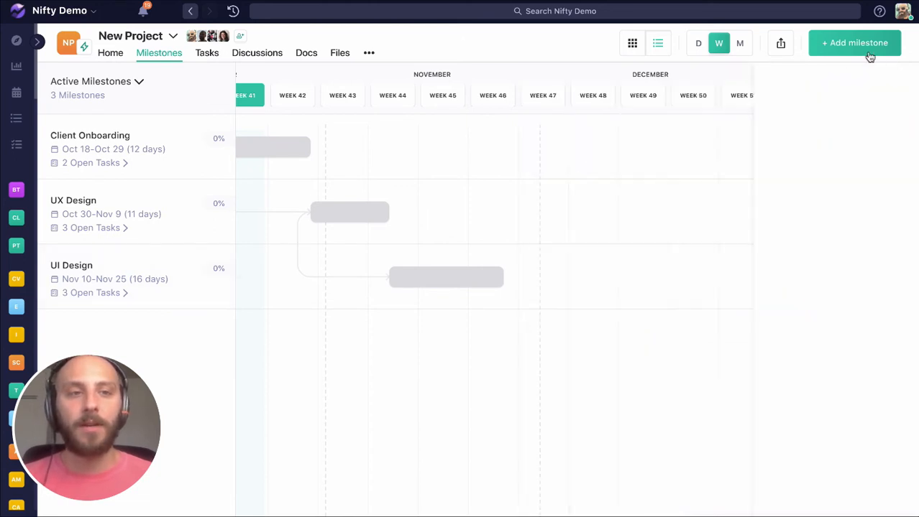
# Step: Create a milestone named "Web Content" dependent on Client Onboarding and schedule it on the timeline from Oct 27 to Dec 6
pyautogui.click(863, 46)
pyautogui.click(451, 135)
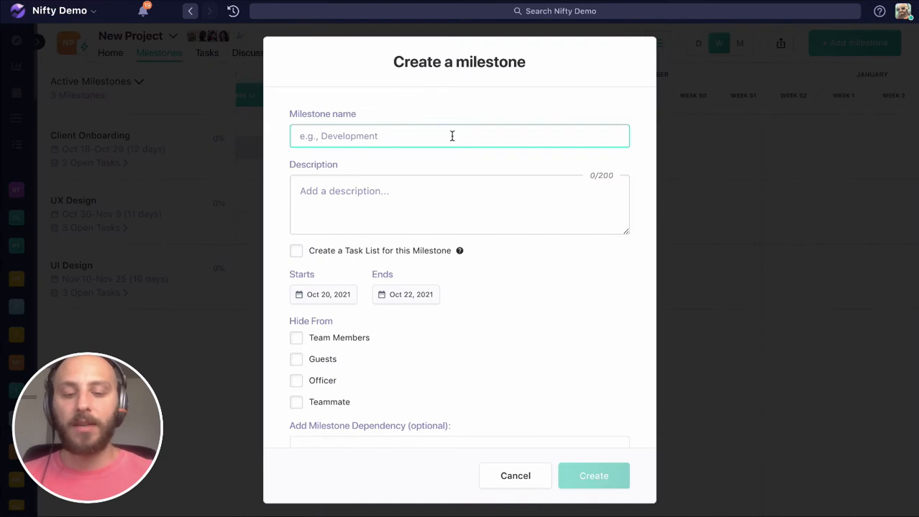
pyautogui.write('Web Content')
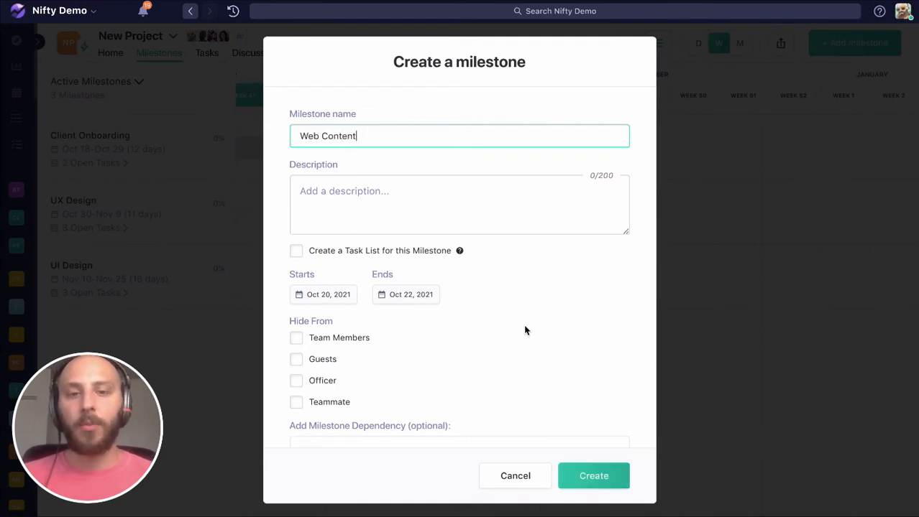
pyautogui.scroll(-2, 481, 352)
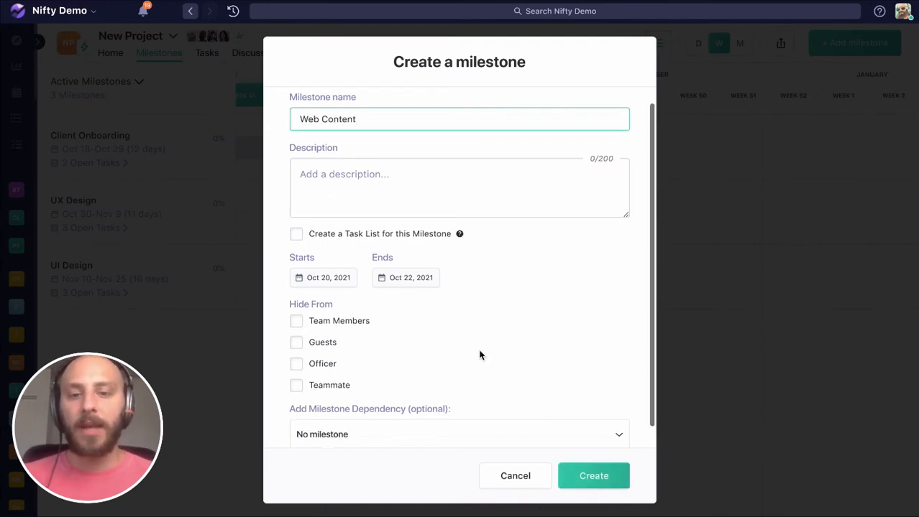
pyautogui.click(526, 416)
pyautogui.click(347, 339)
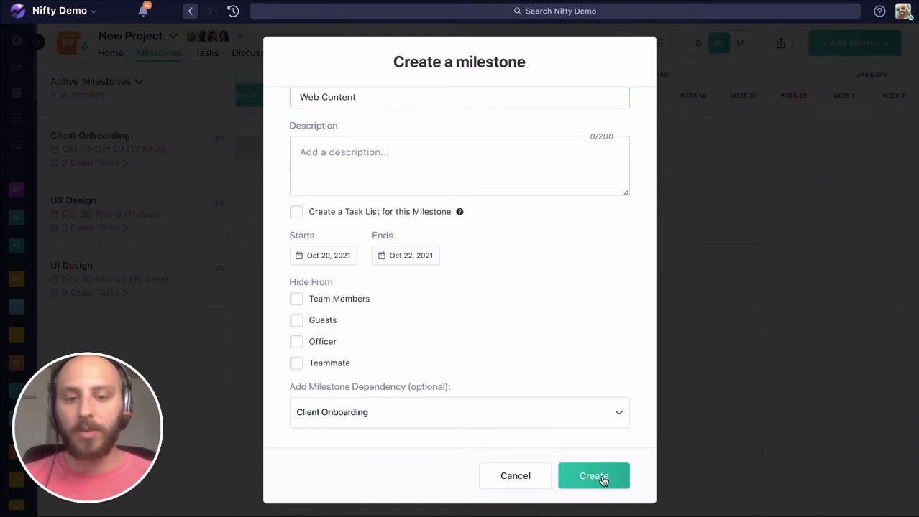
pyautogui.click(601, 479)
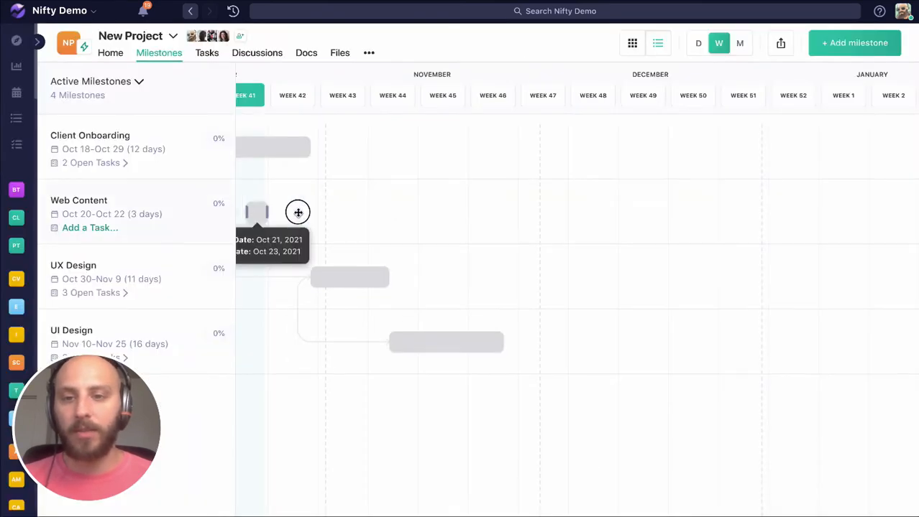
pyautogui.moveTo(298, 213); pyautogui.dragTo(582, 215)
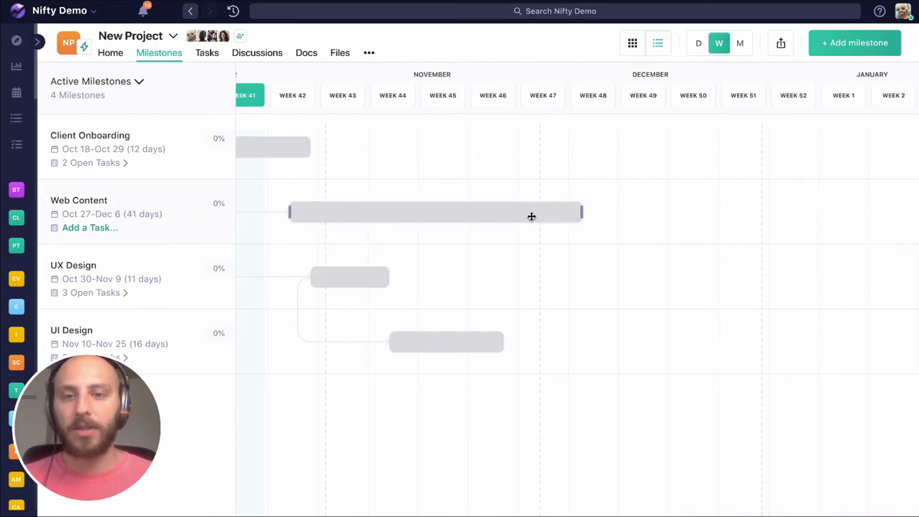
# Step: Add the tasks "Homepage Copy", "About us Copy" and "Contact Copy" to the Web Content milestone and close its details
pyautogui.click(529, 216)
pyautogui.click(568, 317)
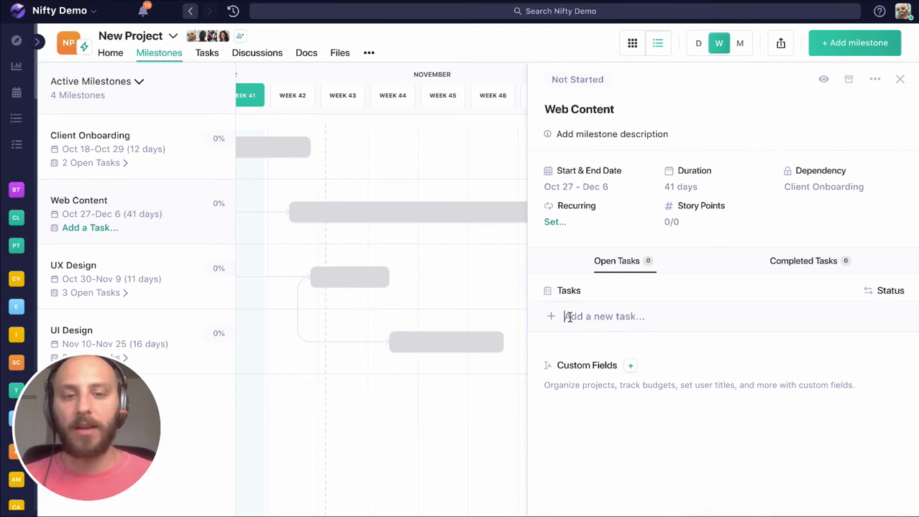
pyautogui.write('Homepage')
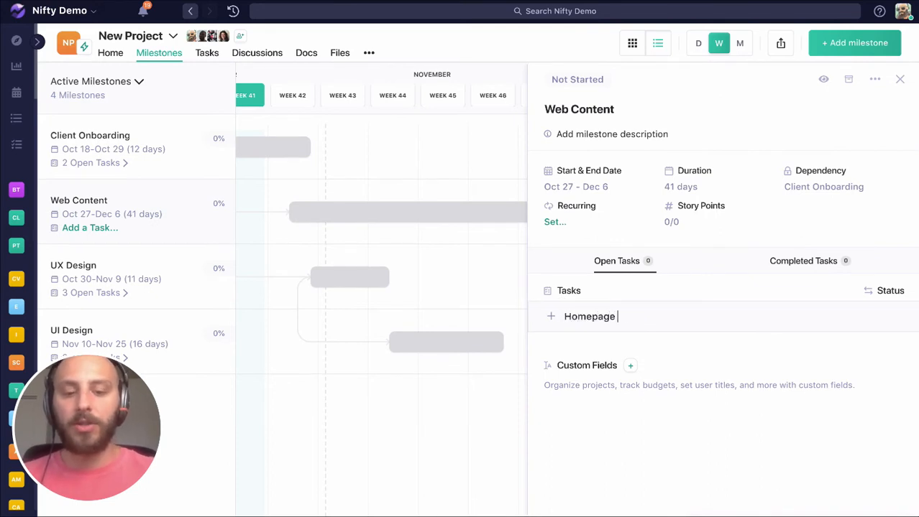
pyautogui.write(' Copy')
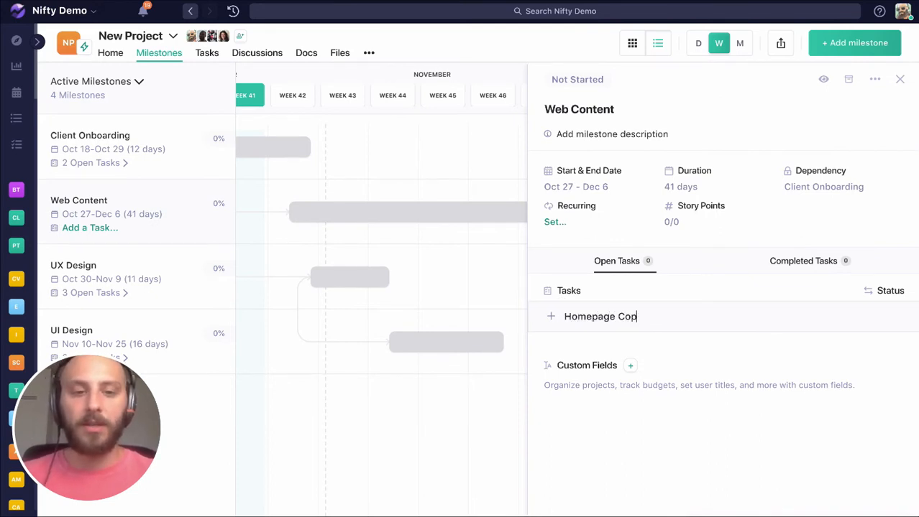
pyautogui.press('Return')
pyautogui.write('About ')
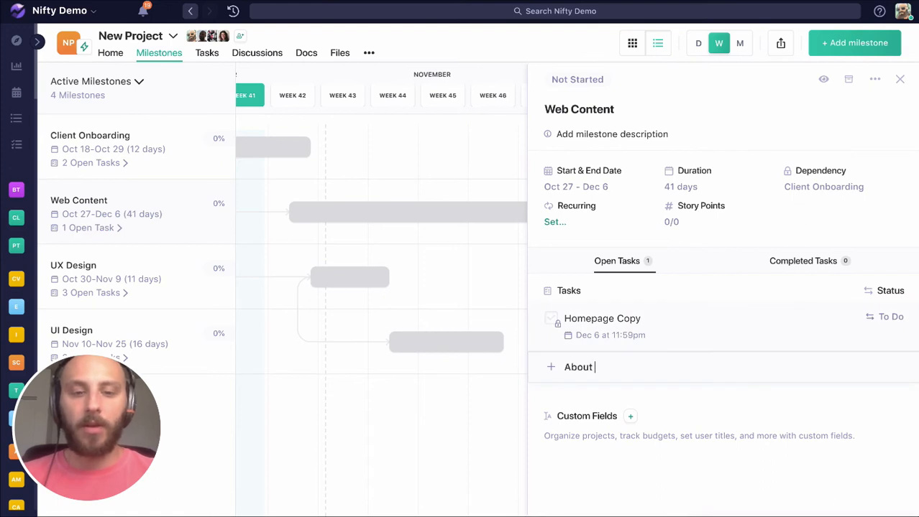
pyautogui.write('us C')
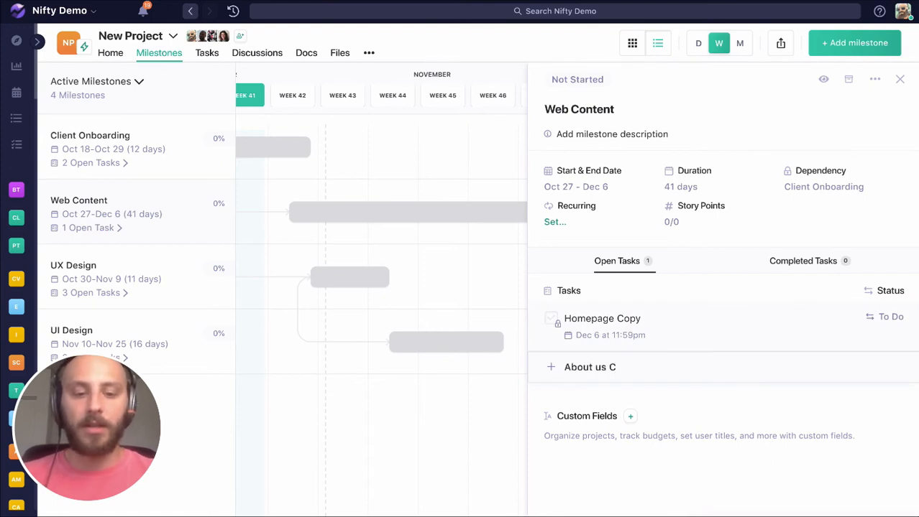
pyautogui.write('Coopy')
pyautogui.press('Return')
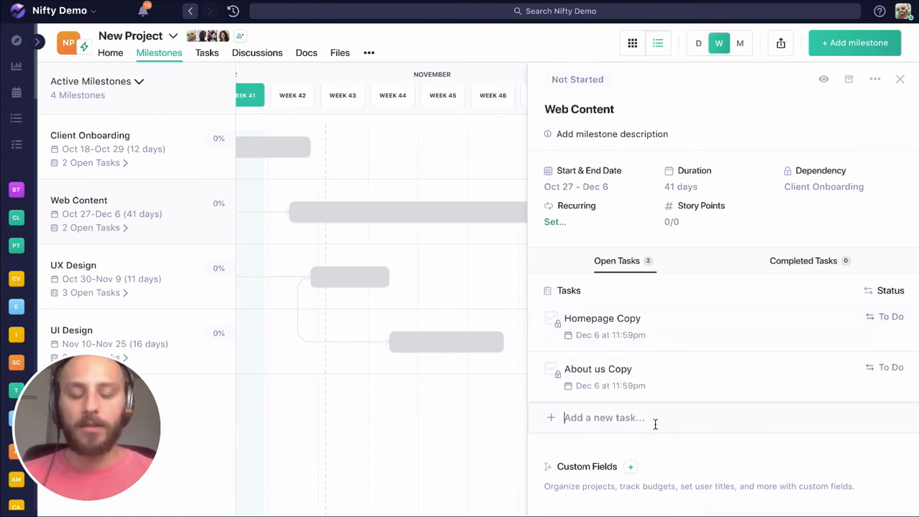
pyautogui.write('Contact Copy')
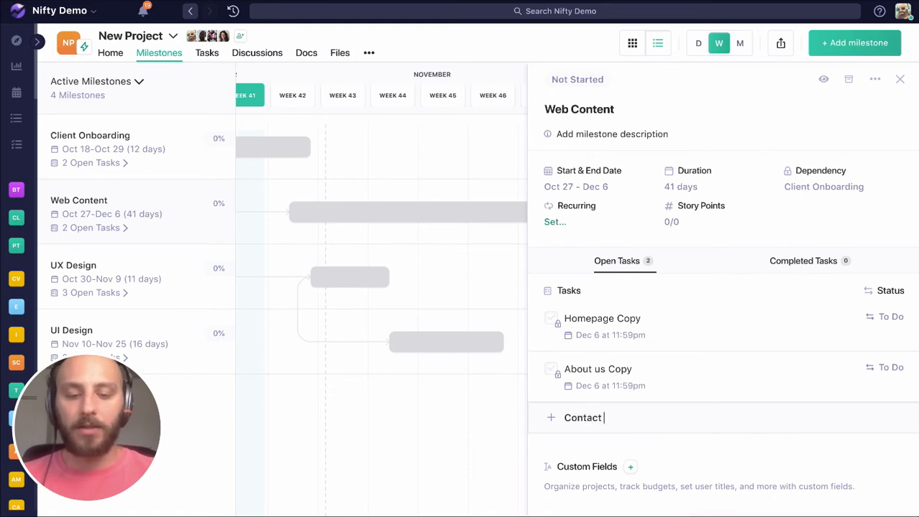
pyautogui.click(899, 80)
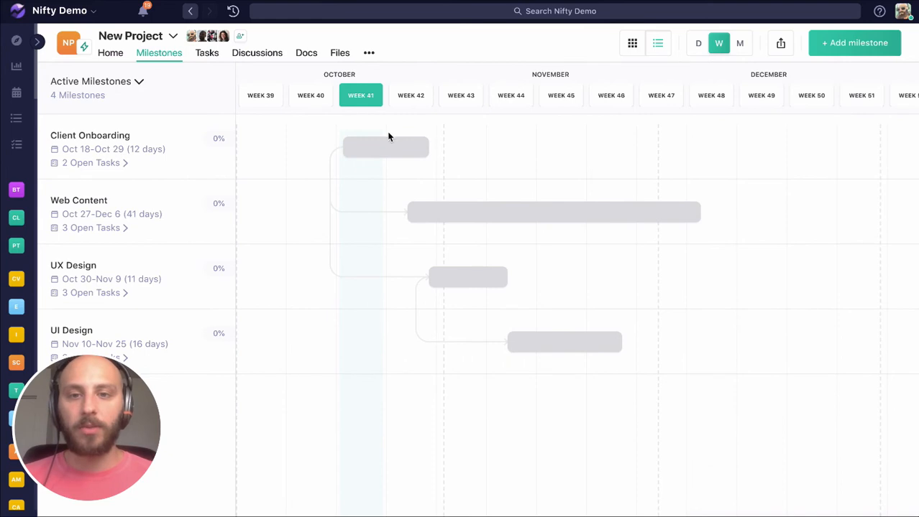
# Step: Mark the Kickoff Call and Information Architecture tasks of the Client Onboarding milestone as completed and close its details
pyautogui.click(376, 147)
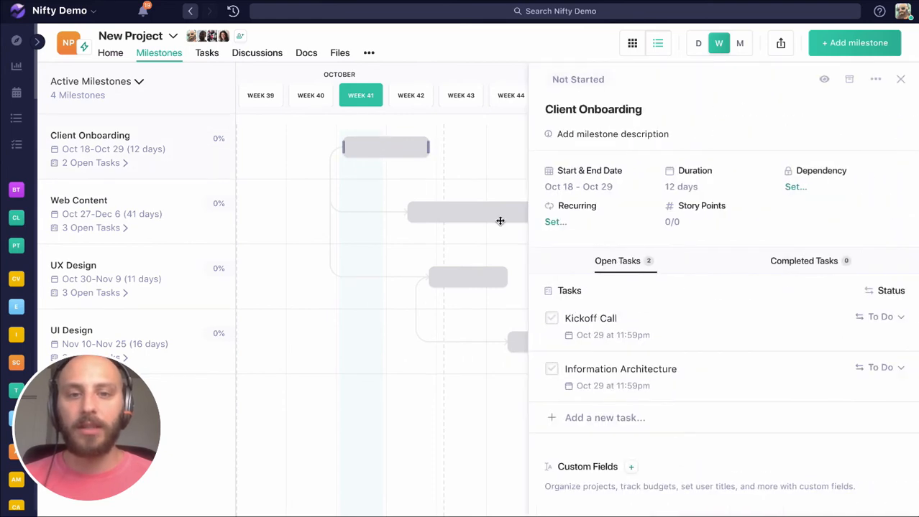
pyautogui.click(549, 319)
pyautogui.click(550, 320)
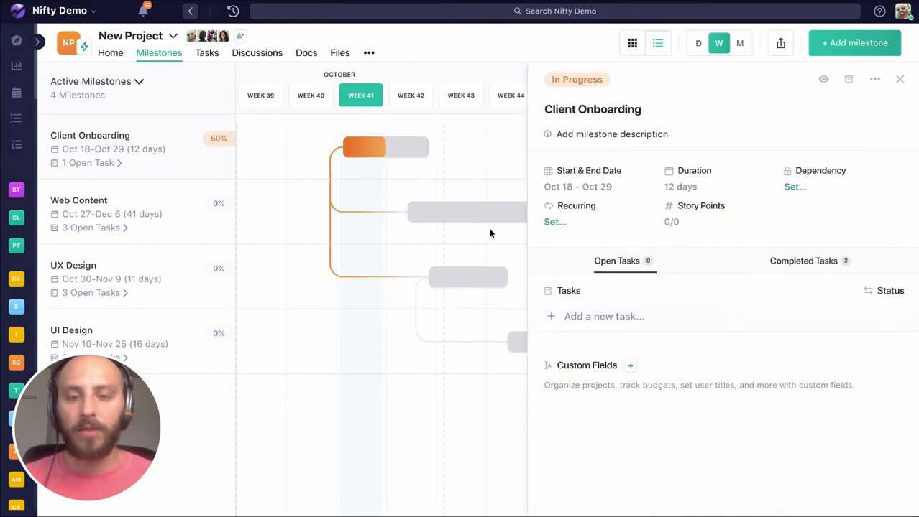
pyautogui.click(899, 79)
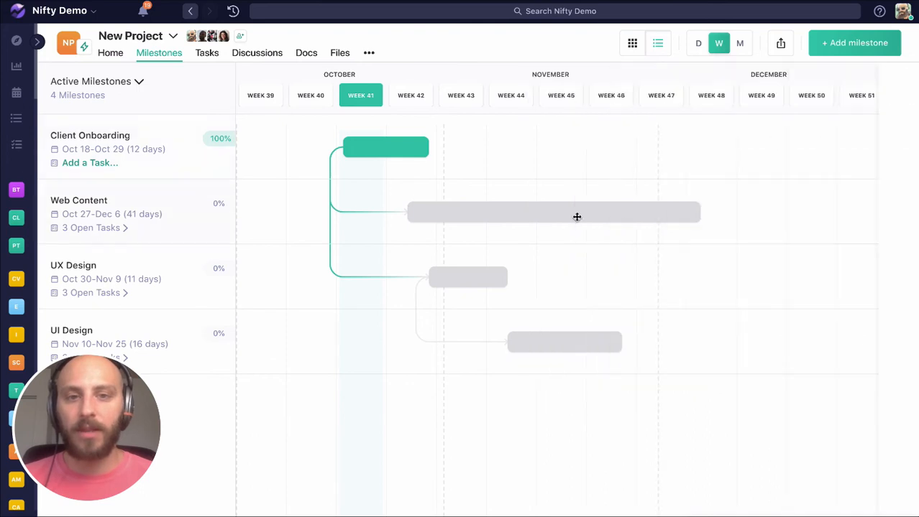
# Step: Inspect the tasks of the Web Content, UX Design and UI Design milestones for which ones are locked by dependencies
pyautogui.click(546, 215)
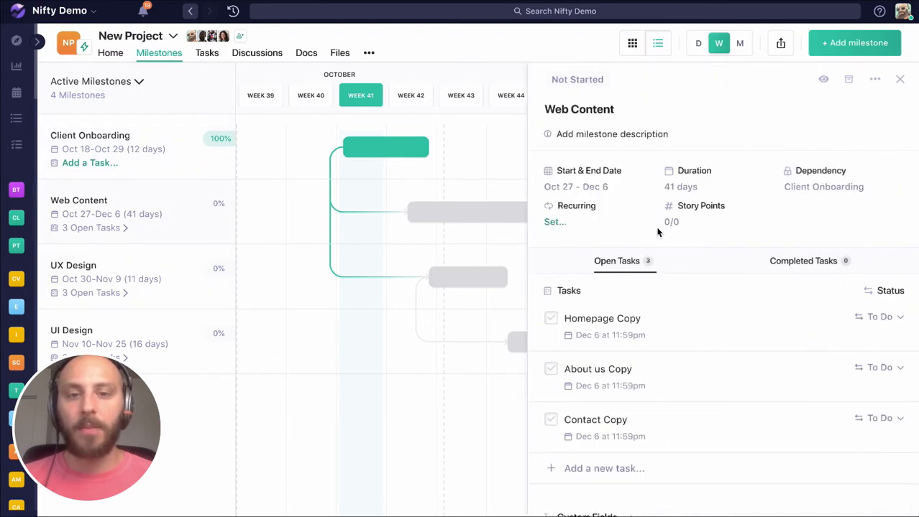
pyautogui.click(474, 278)
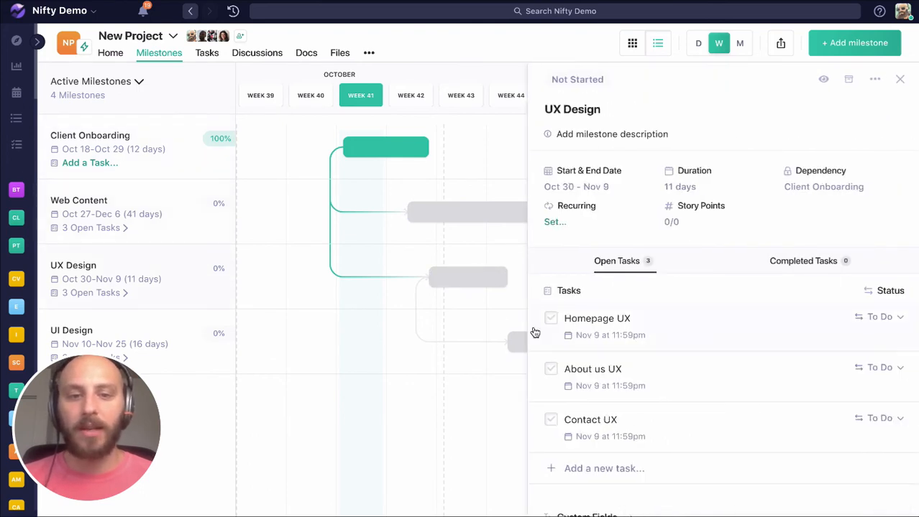
pyautogui.click(522, 339)
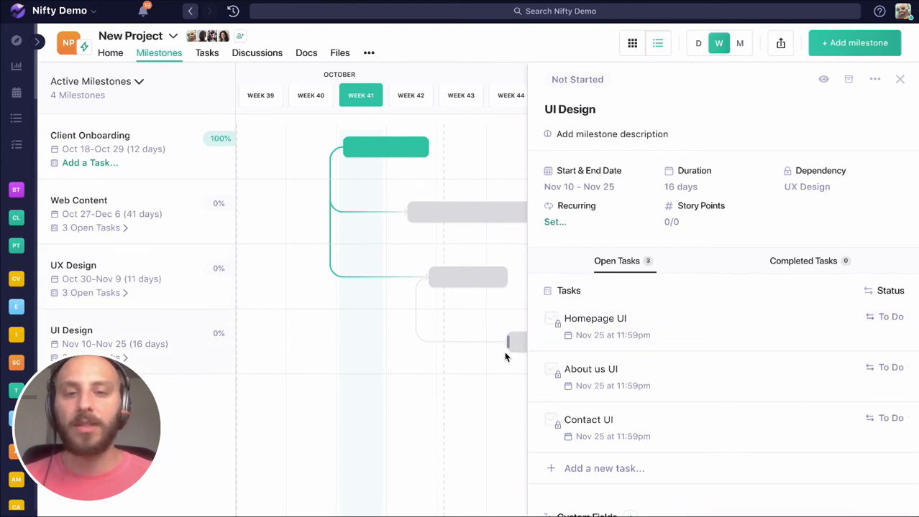
# Step: Review the tasks in the Web Content and UX Design milestones again and close the milestone details
pyautogui.click(432, 212)
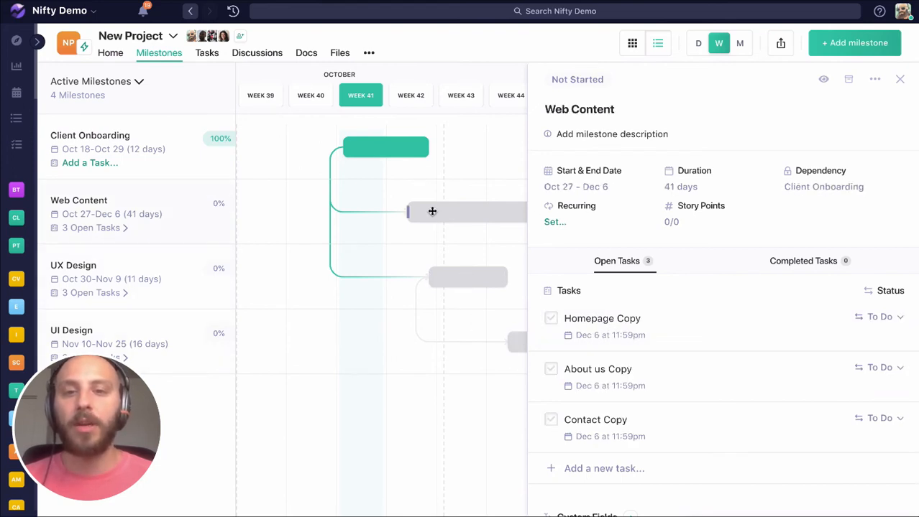
pyautogui.click(463, 277)
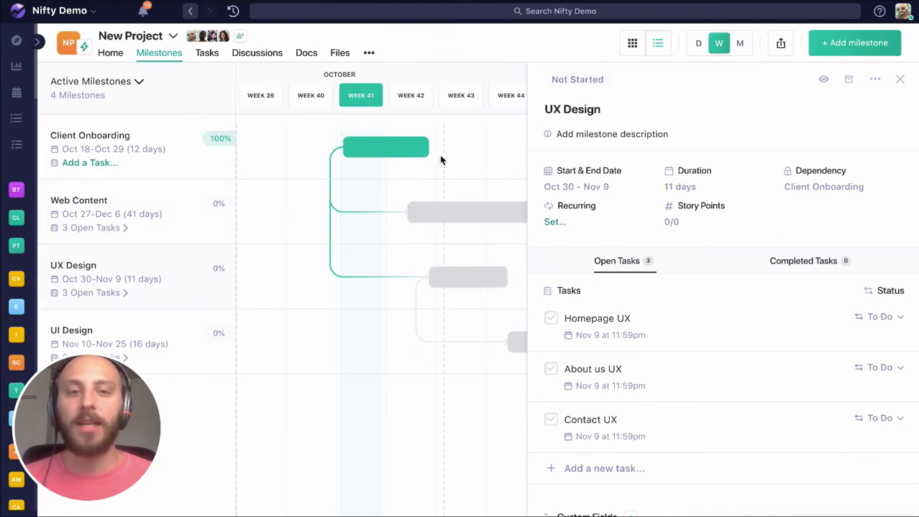
pyautogui.click(899, 80)
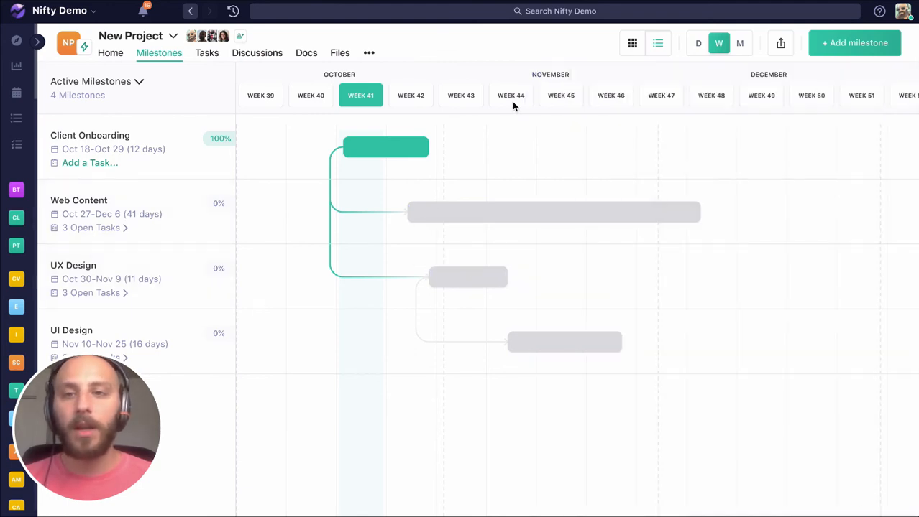
# Step: Go to the project's tasks and change their layout from list to Kanban View
pyautogui.click(213, 56)
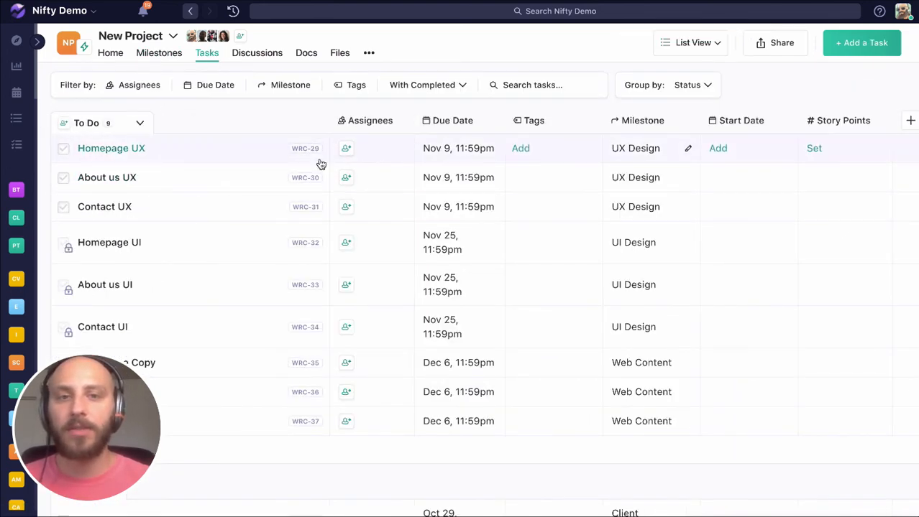
pyautogui.click(440, 85)
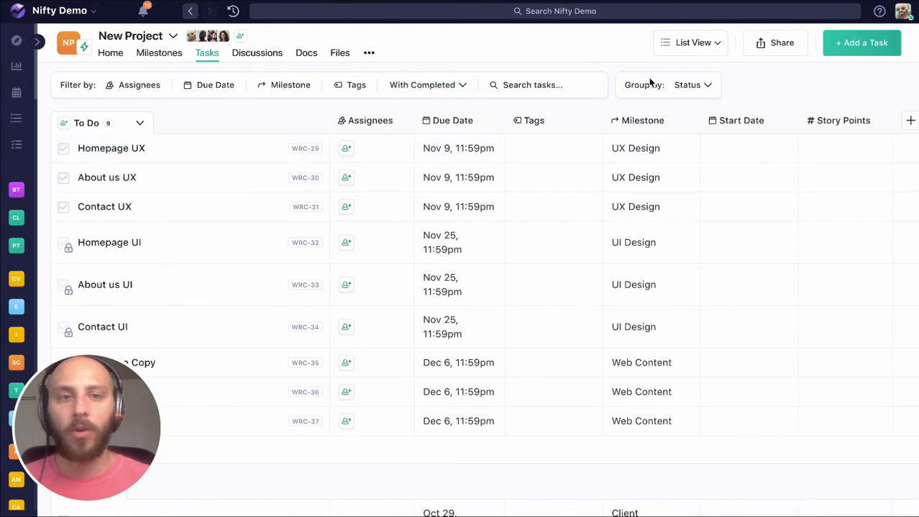
pyautogui.click(705, 50)
pyautogui.click(677, 122)
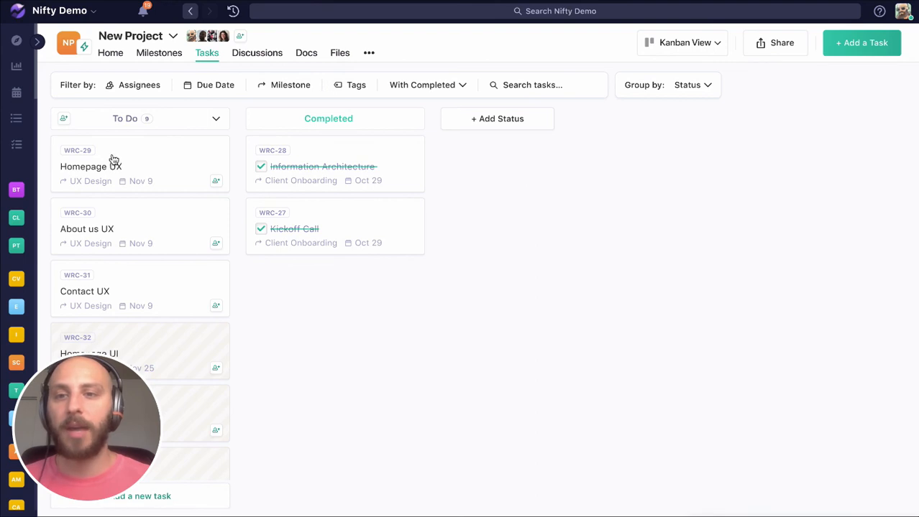
# Step: Check which other task views are available, keep Kanban View and return to the project's milestones
pyautogui.click(711, 49)
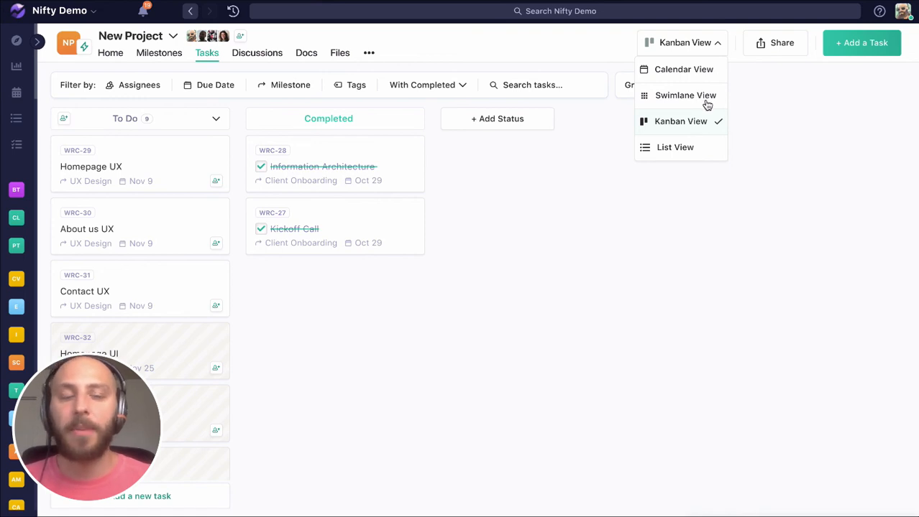
pyautogui.click(644, 234)
pyautogui.click(156, 52)
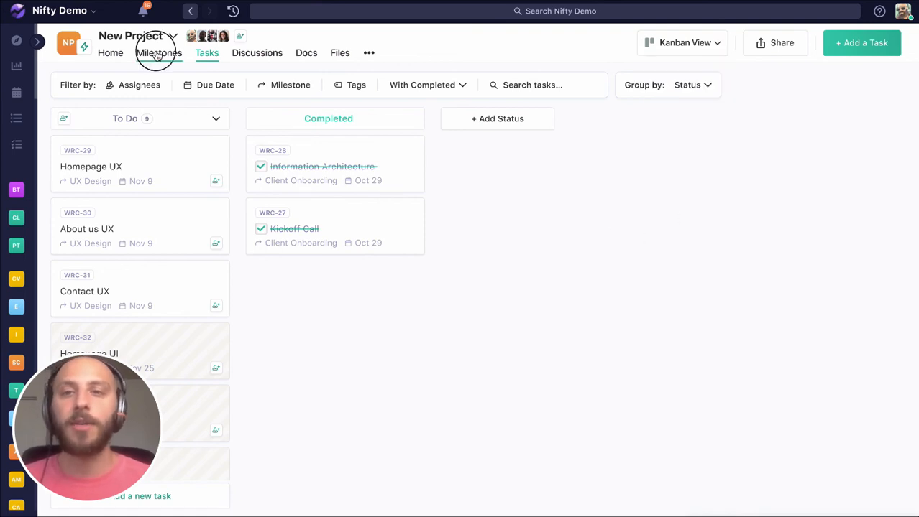